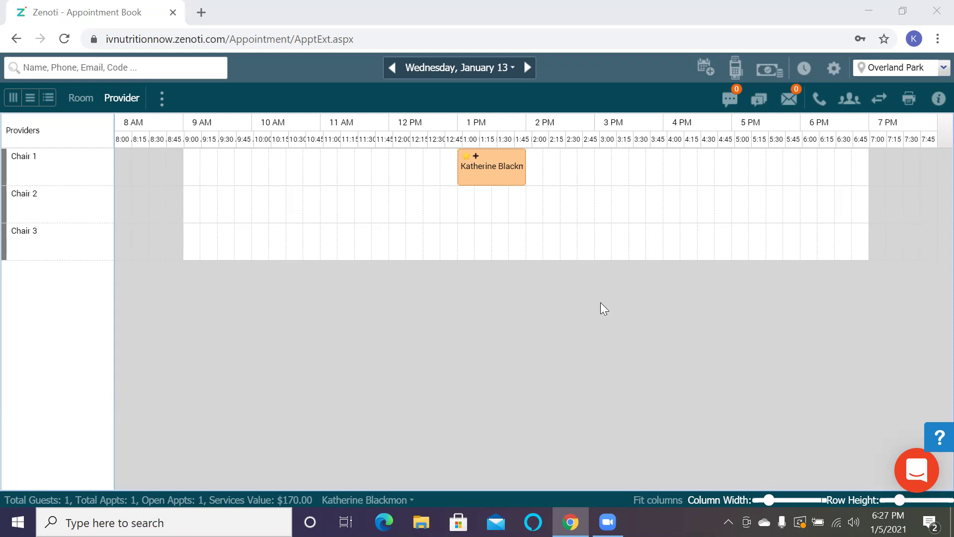
Open the Help legend and scroll through status colours, request types, guest icons and employee statuses.
mouse_move(480, 175)
click(937, 100)
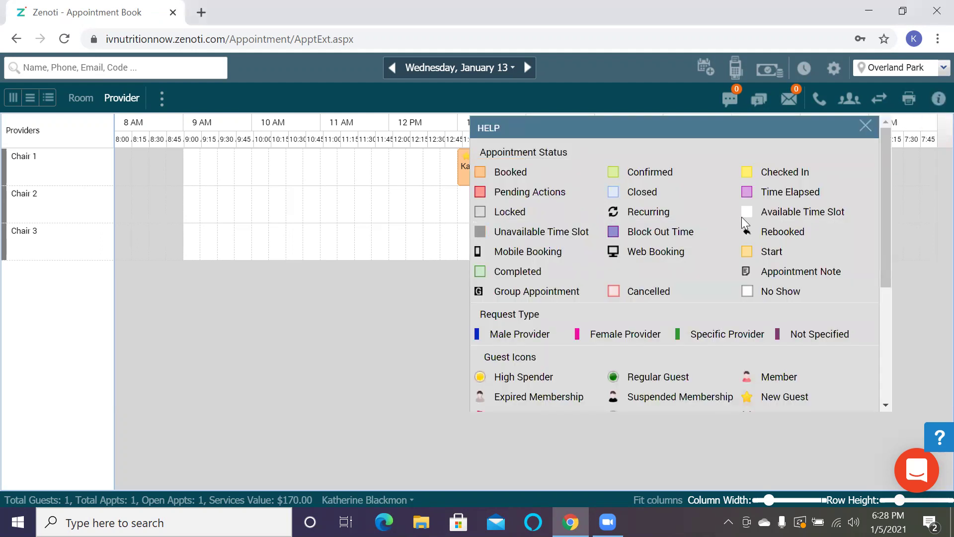
scroll(745, 223, down, 3)
scroll(744, 223, down, 1)
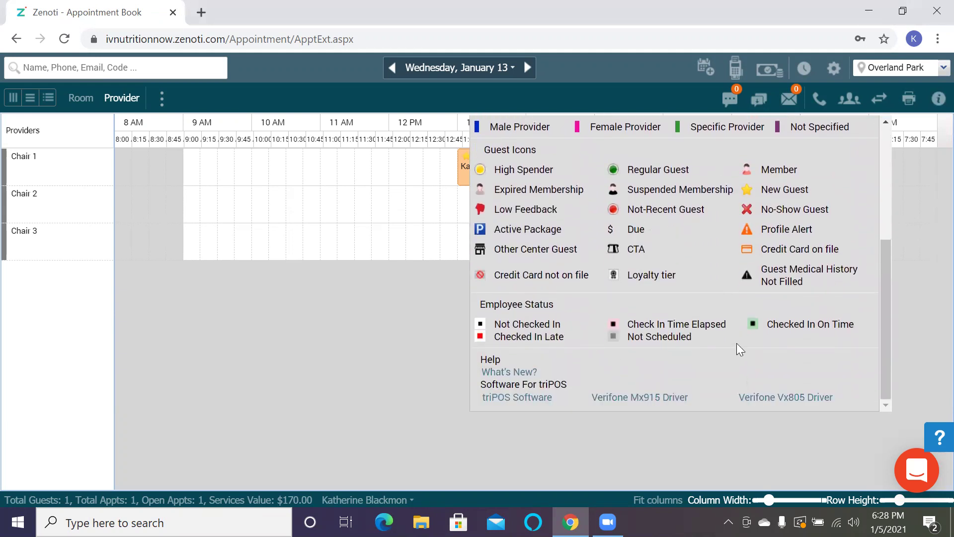
scroll(734, 344, up, 4)
scroll(734, 344, up, 1)
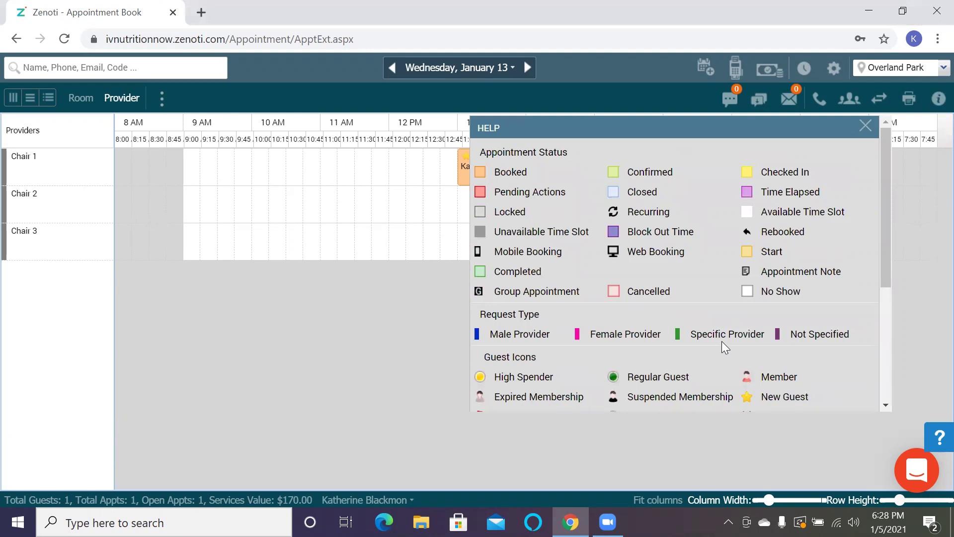
scroll(707, 357, down, 2)
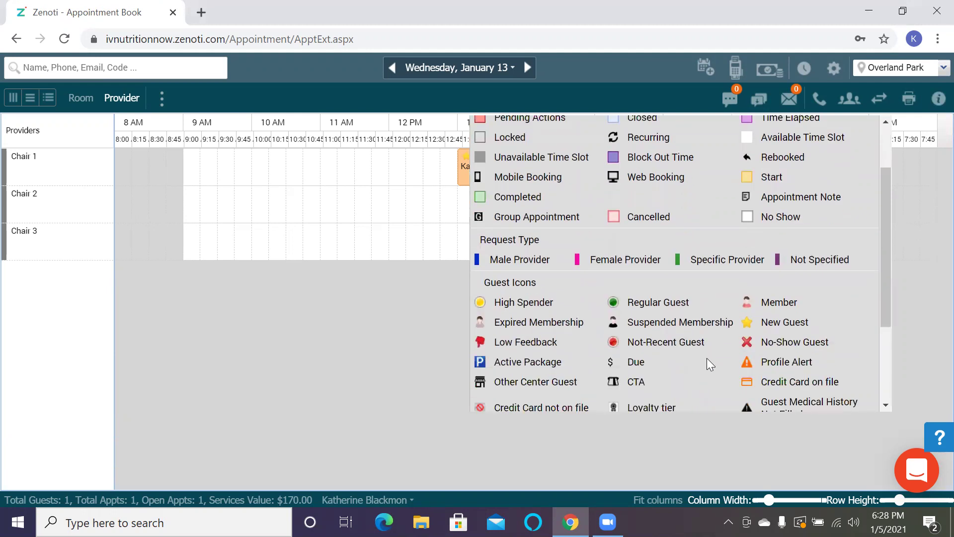
scroll(707, 358, down, 2)
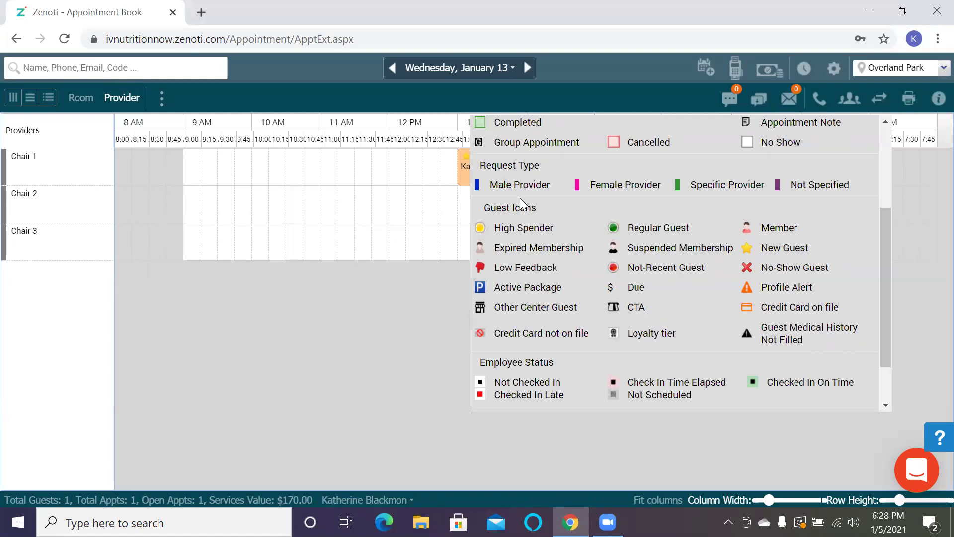
Check the empty-slot menu and the 1 PM Chair 1 appointment's Change Status options, then reopen its actions.
right_click(425, 211)
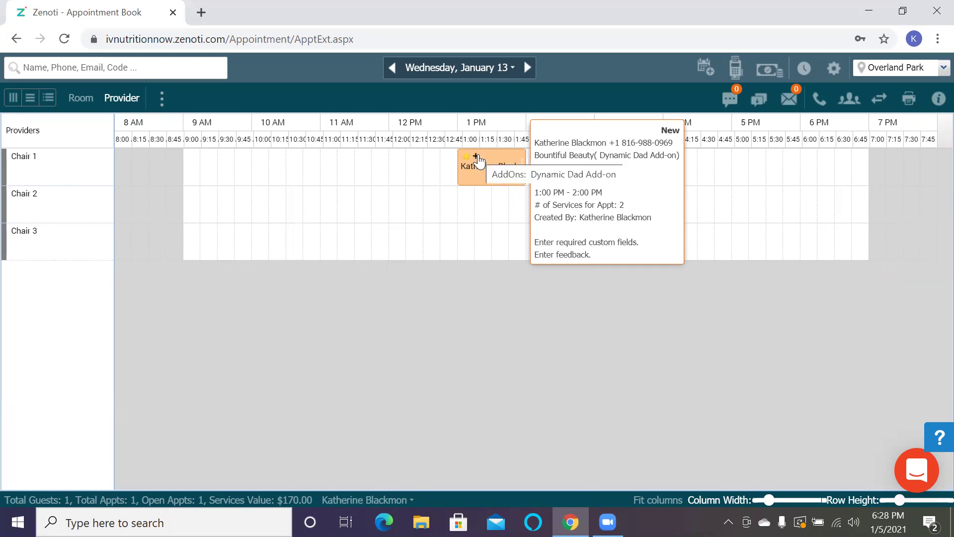
right_click(480, 155)
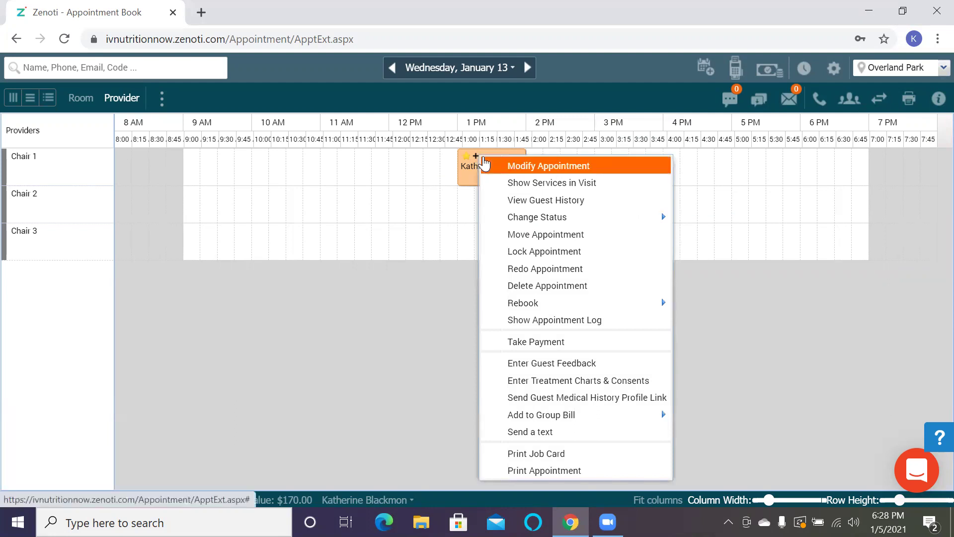
mouse_move(526, 219)
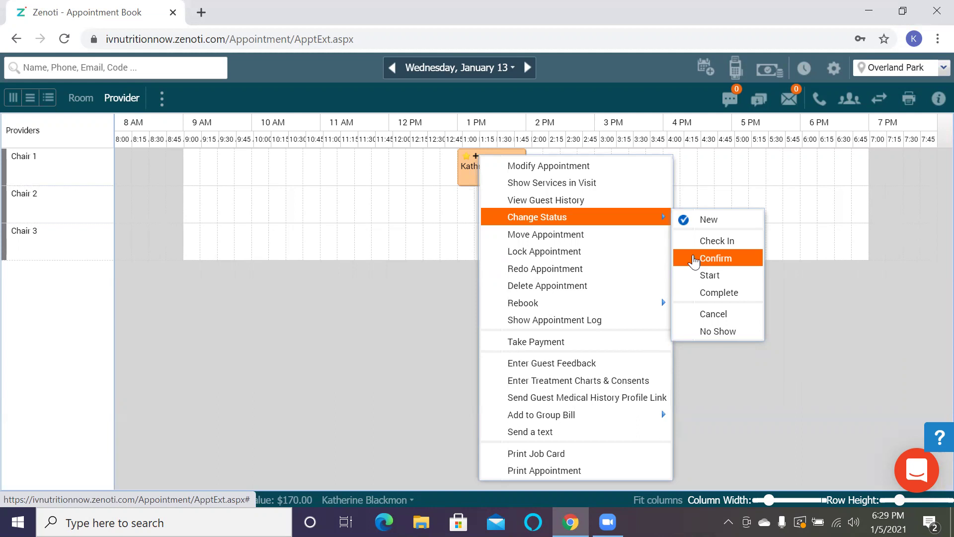
click(689, 266)
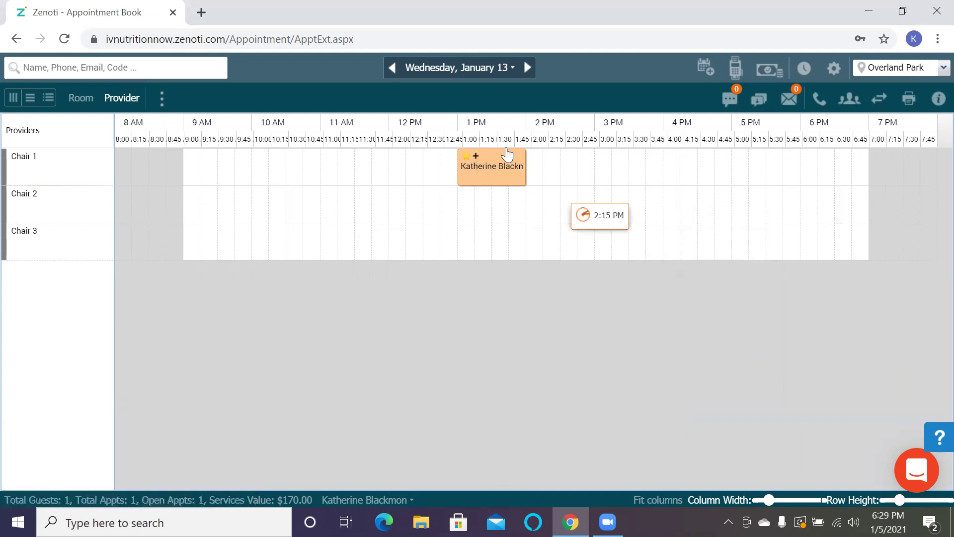
right_click(494, 170)
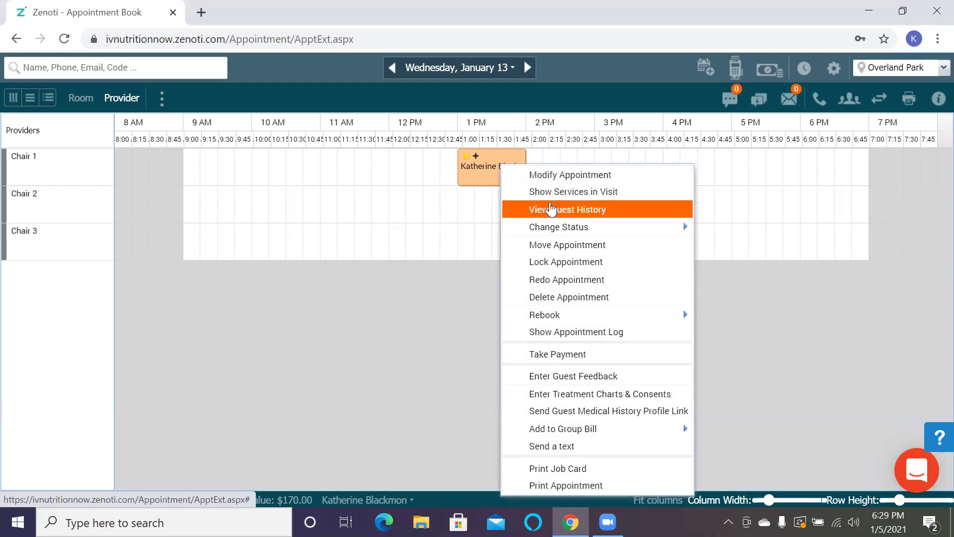
Open View Guest History and check the empty Memberships, Packages and Pre-Paid Cards tabs.
click(551, 209)
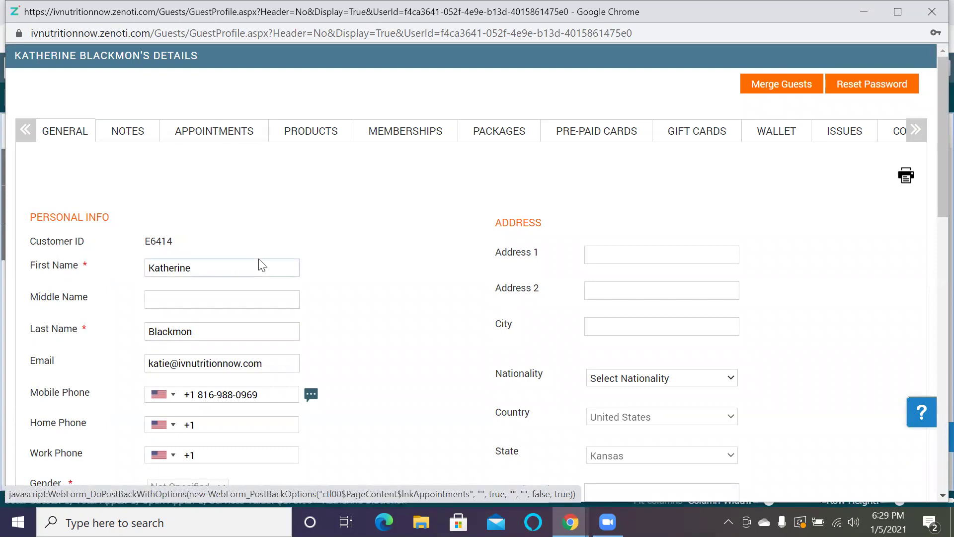
scroll(262, 265, down, 10)
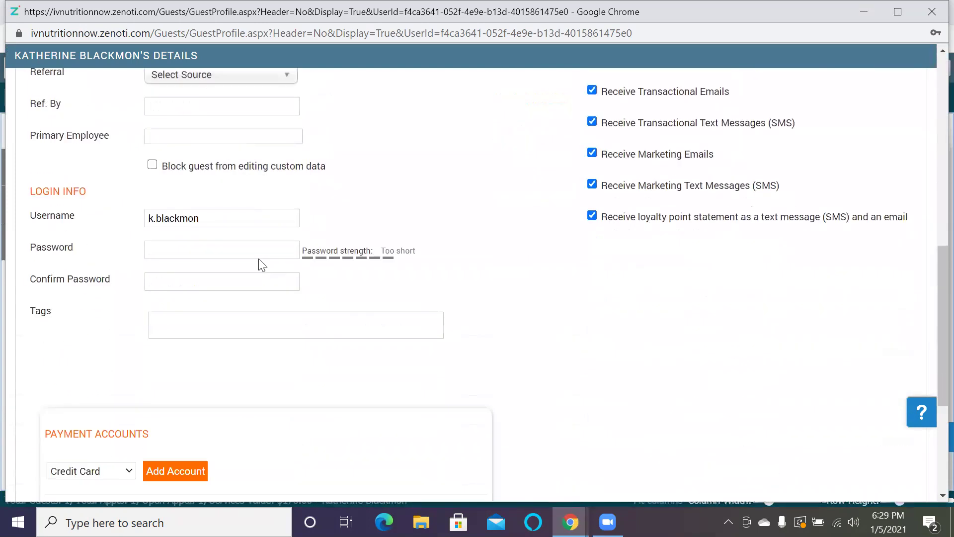
scroll(262, 265, up, 10)
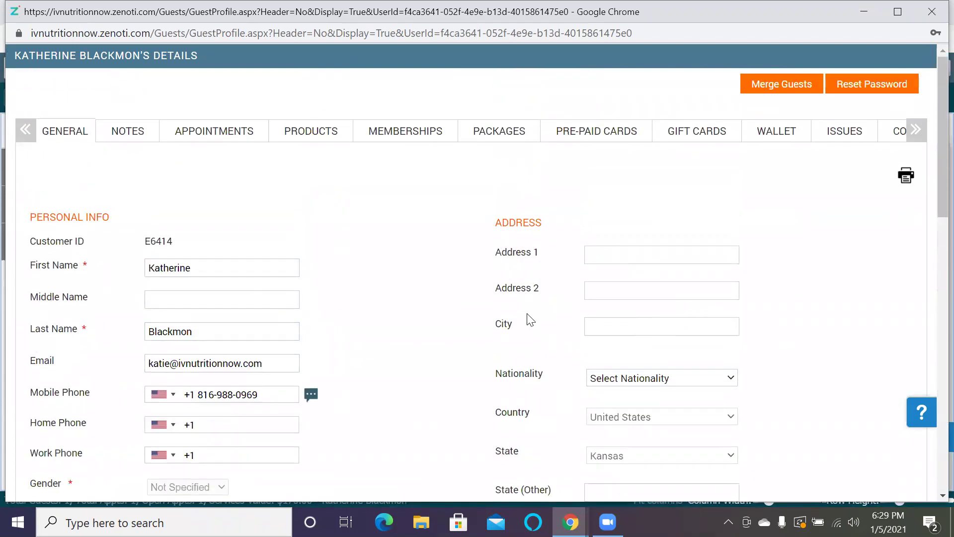
click(403, 128)
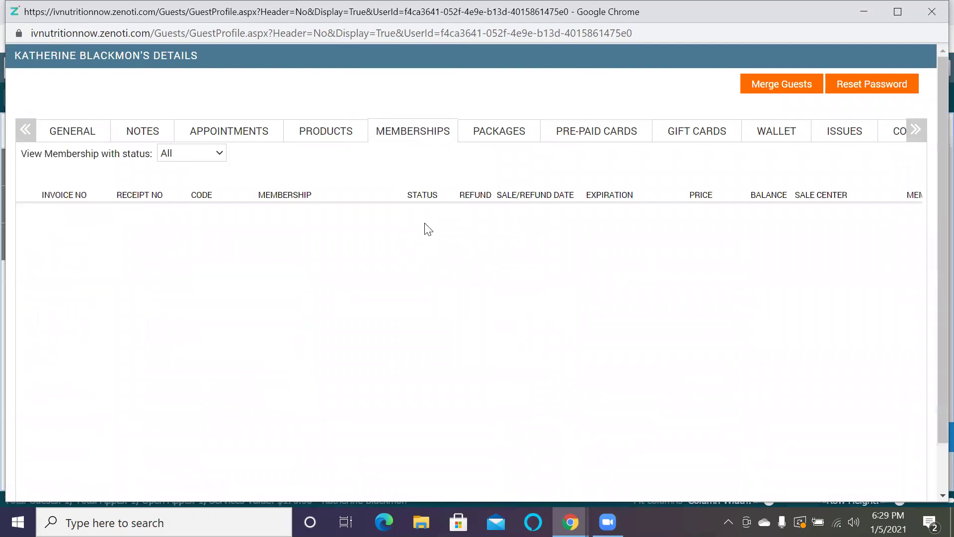
click(489, 135)
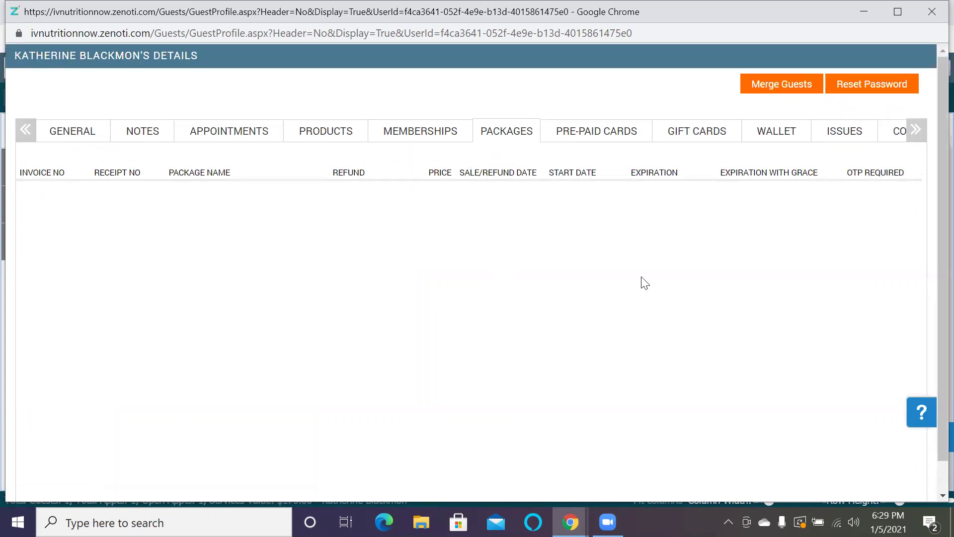
click(630, 140)
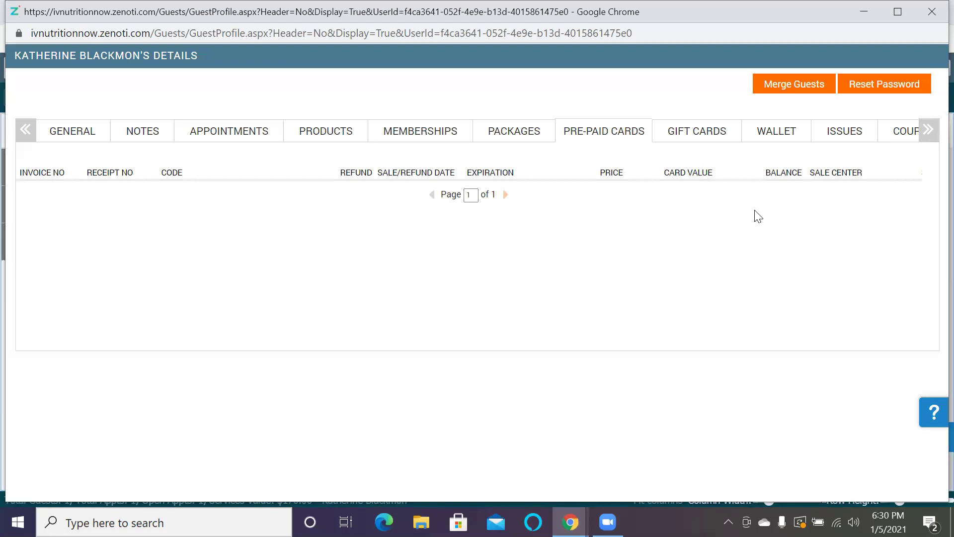
click(927, 132)
Show the guest's Custom Fields and scroll the Default Upload Fields Form to its empty Upload 1–8 slots.
click(927, 132)
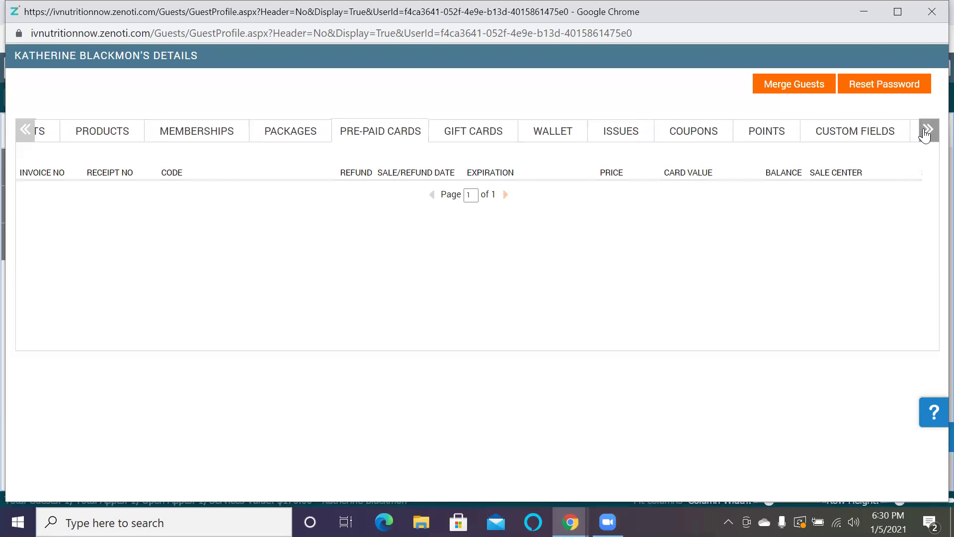
click(875, 132)
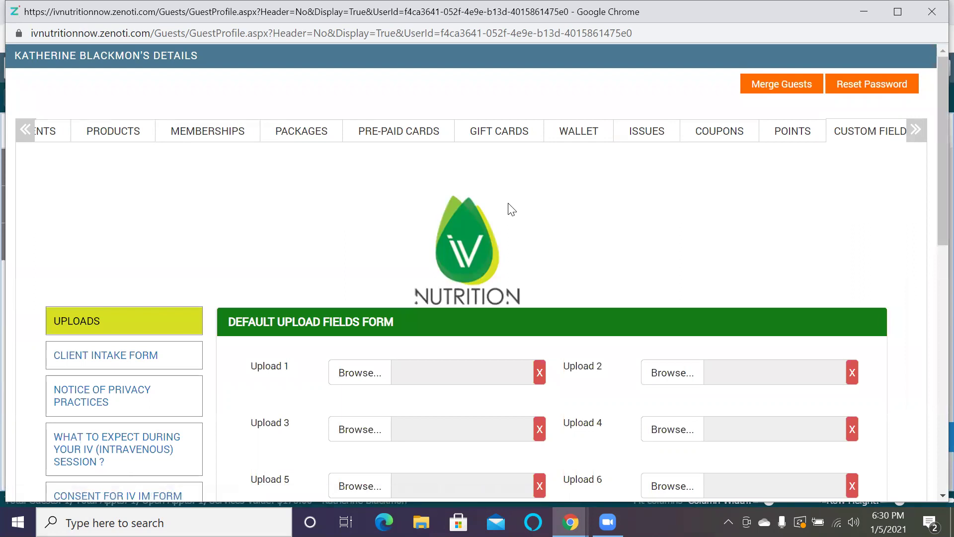
scroll(705, 234, down, 7)
scroll(704, 236, up, 5)
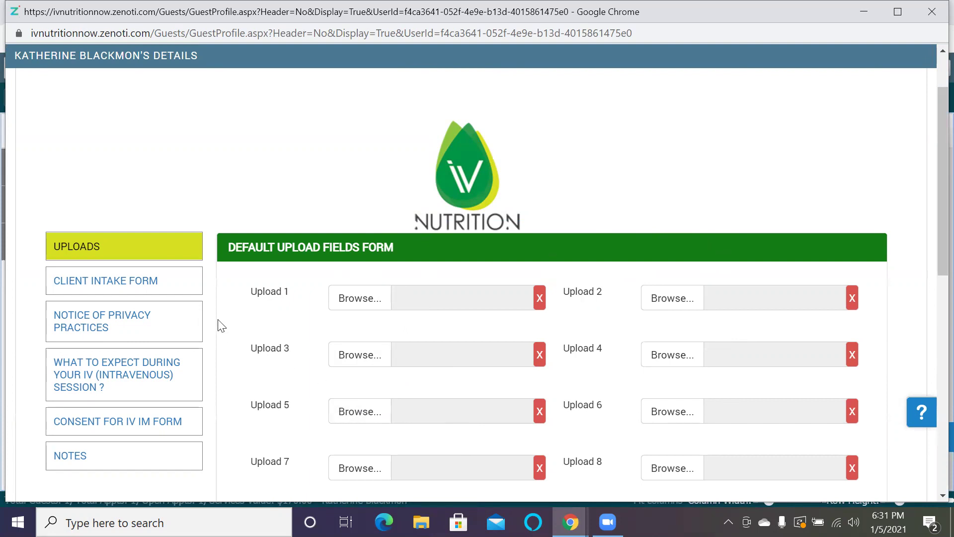
Open the Client Intake Form, switching the jaundice or liver disease answer to Yes and back to No.
click(180, 288)
scroll(446, 280, down, 3)
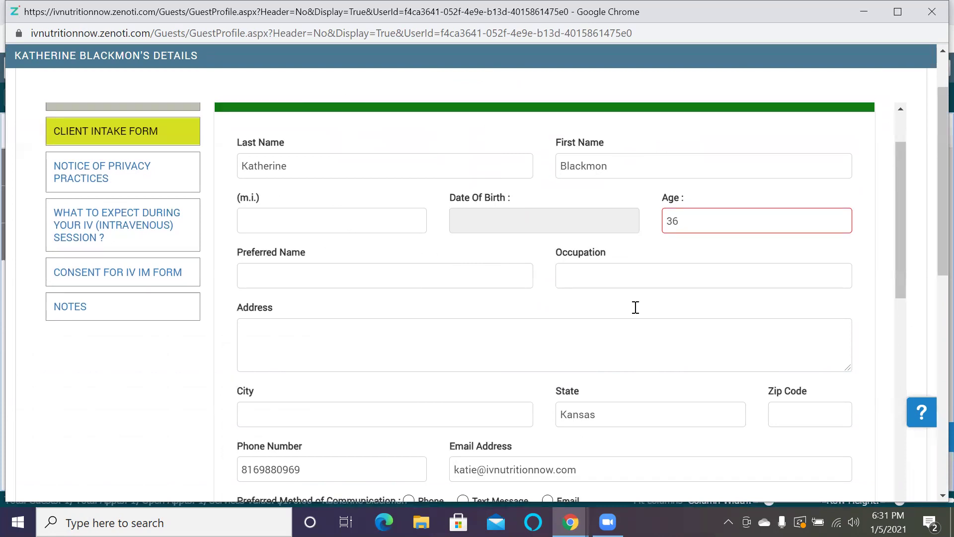
scroll(694, 390, down, 2)
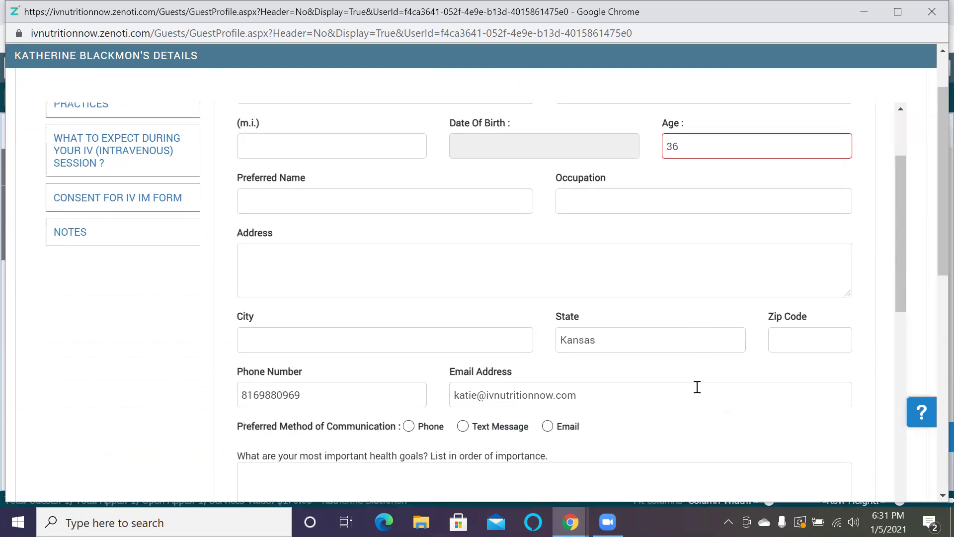
scroll(550, 343, up, 3)
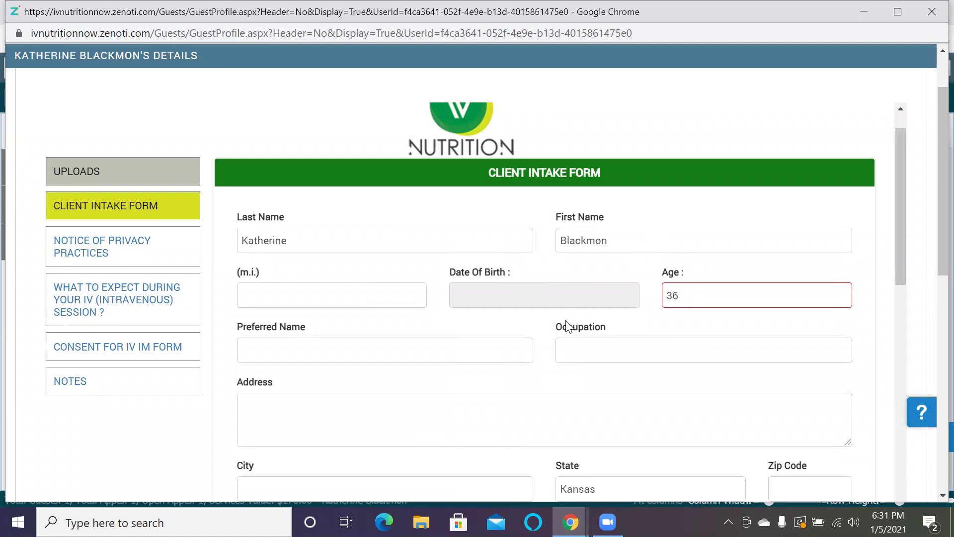
scroll(626, 408, down, 5)
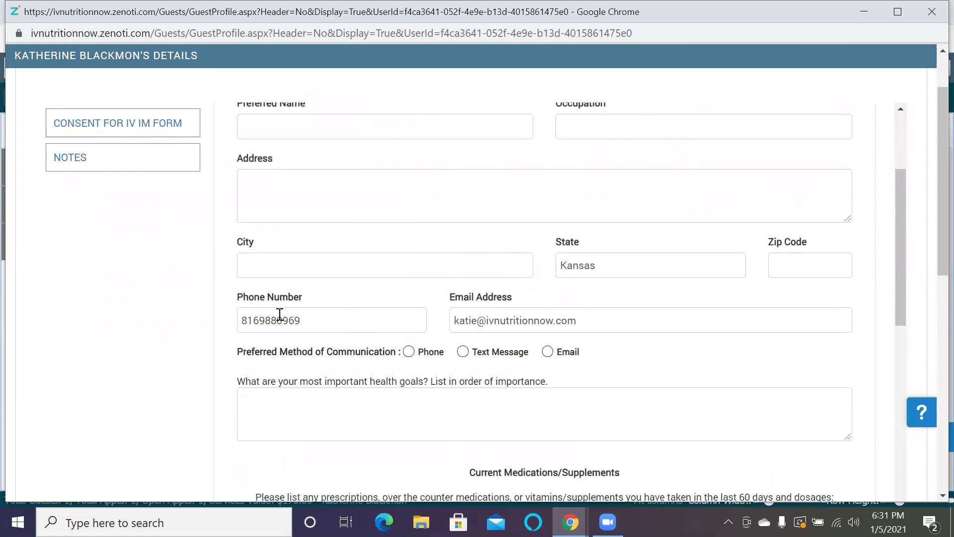
scroll(682, 403, down, 8)
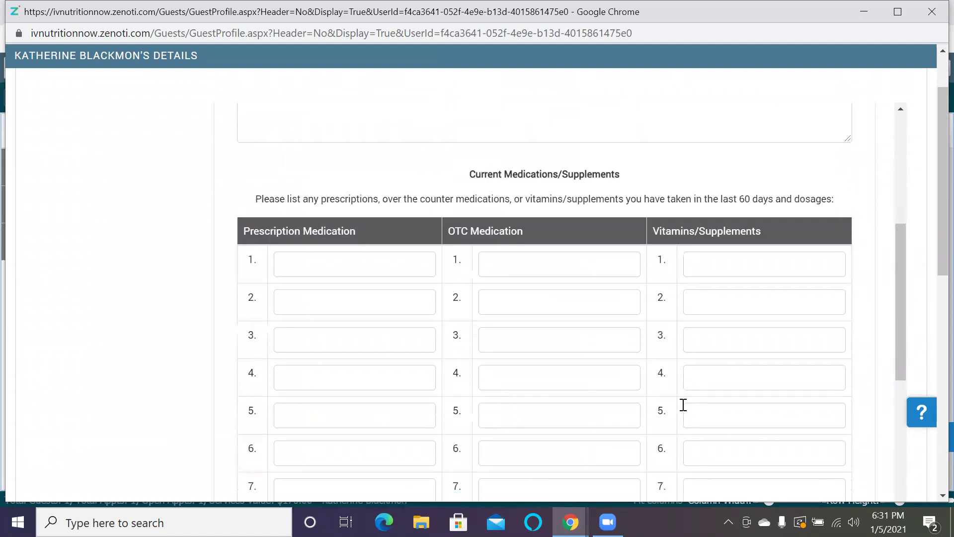
scroll(683, 406, down, 12)
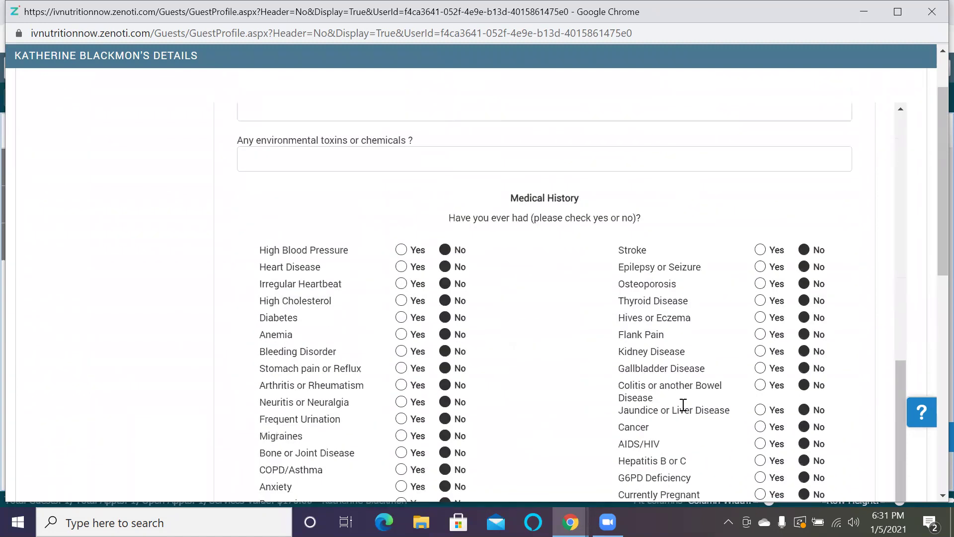
scroll(684, 405, down, 3)
scroll(675, 401, up, 2)
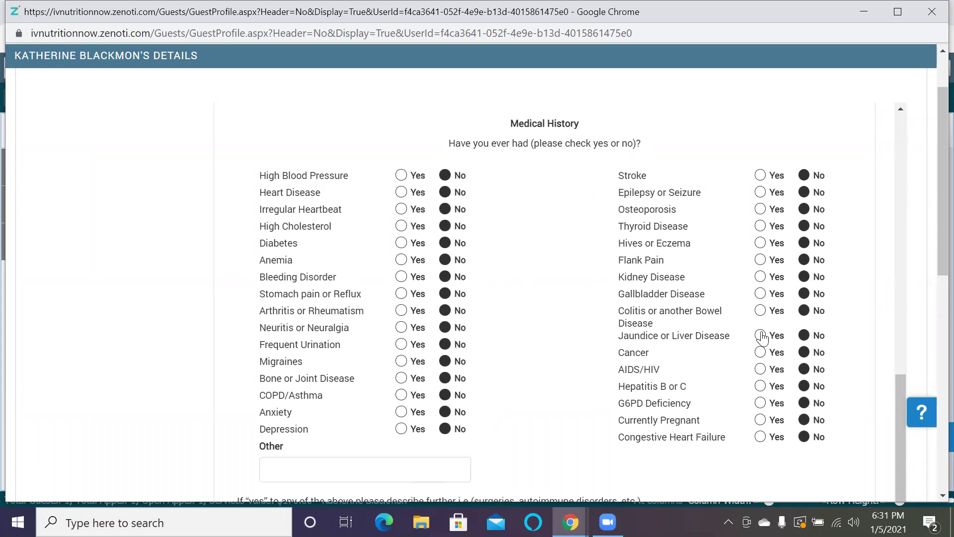
click(761, 335)
click(805, 335)
Read past the Sleep questions and contraindications to the Guest Signature dated 01/05/2021.
scroll(673, 351, down, 5)
scroll(673, 348, down, 5)
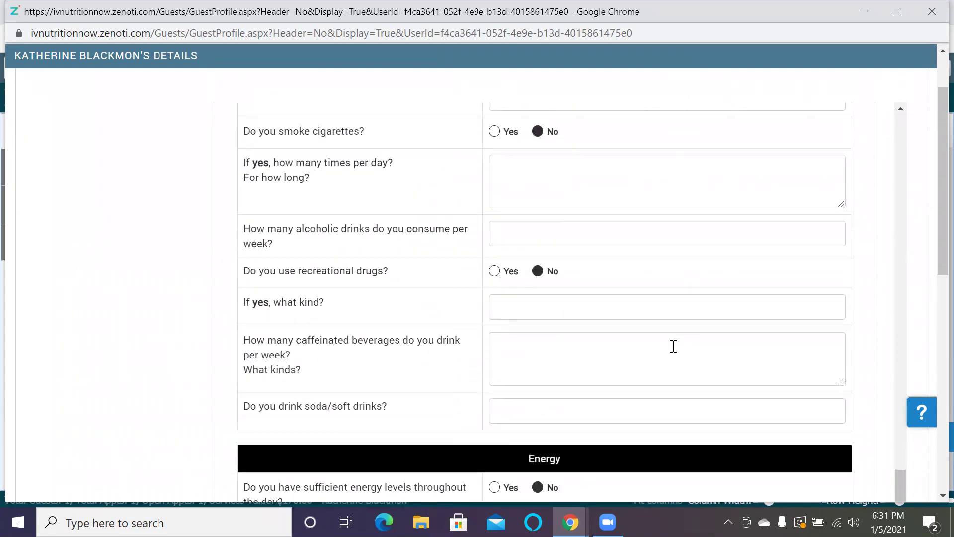
scroll(674, 347, down, 10)
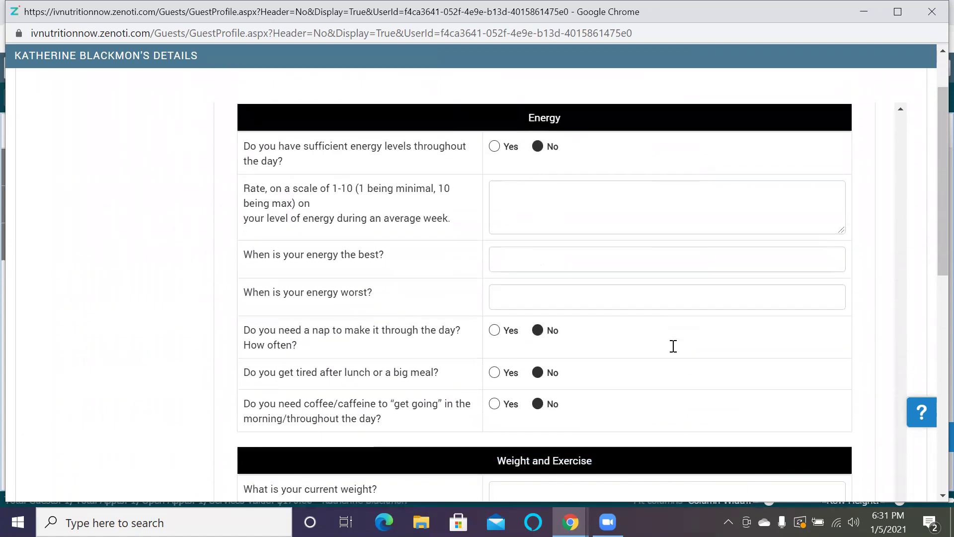
scroll(674, 351, down, 5)
scroll(675, 351, down, 3)
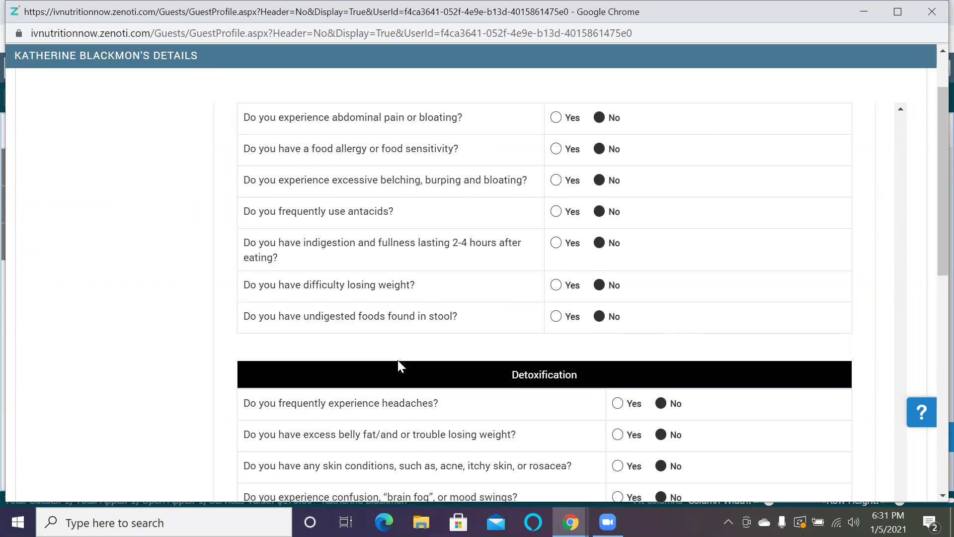
scroll(398, 360, down, 9)
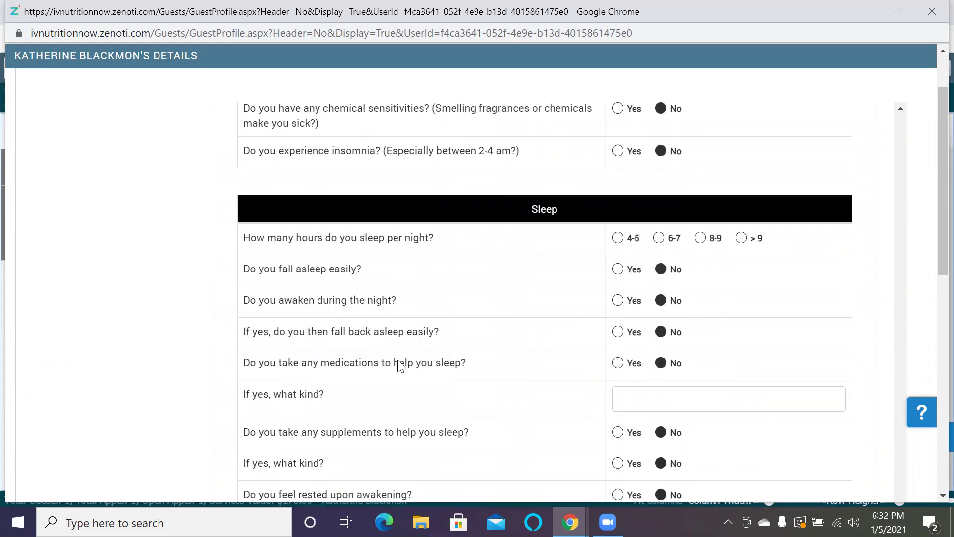
scroll(399, 366, down, 9)
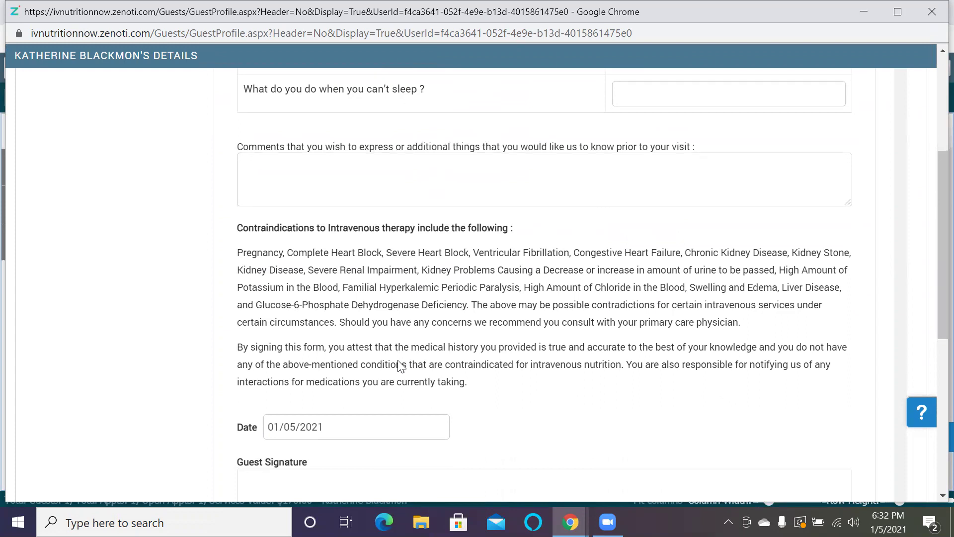
scroll(402, 367, down, 4)
scroll(402, 367, down, 3)
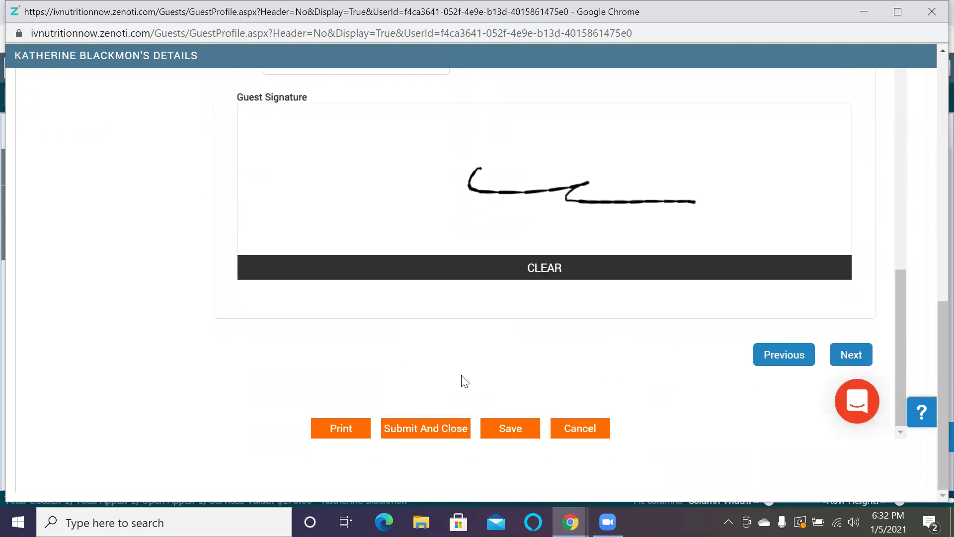
Go to the Notice of Privacy Practices form and read down to the guest signature dated 01/05/2021.
click(861, 358)
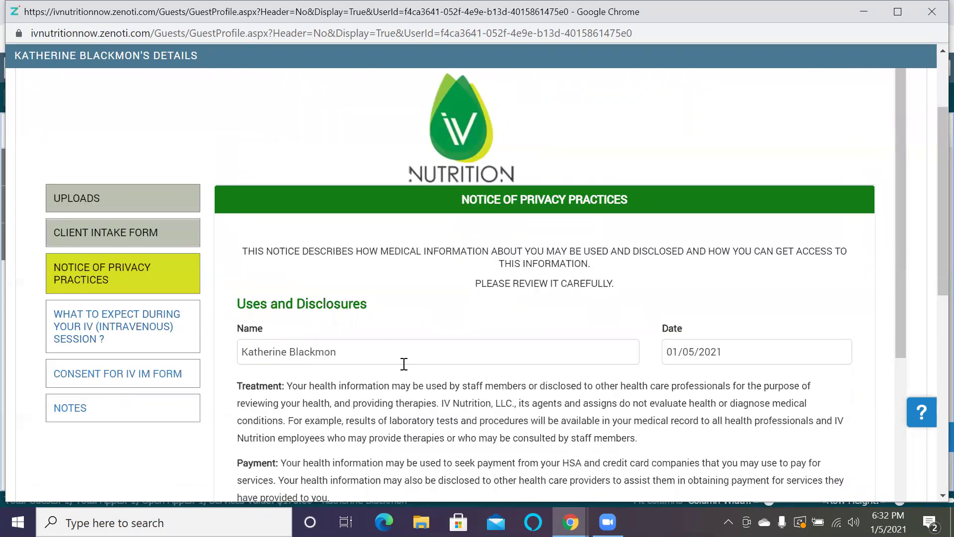
scroll(405, 377, down, 2)
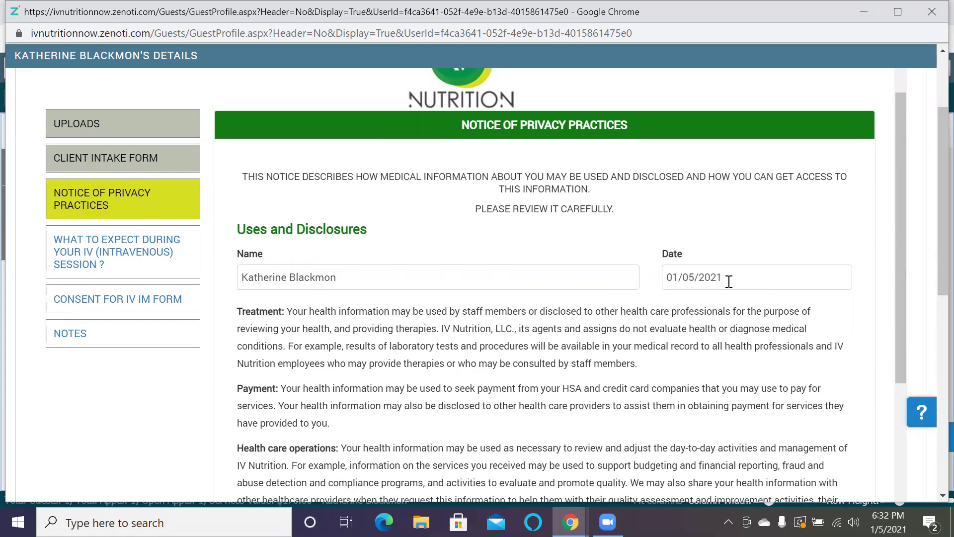
scroll(729, 282, down, 15)
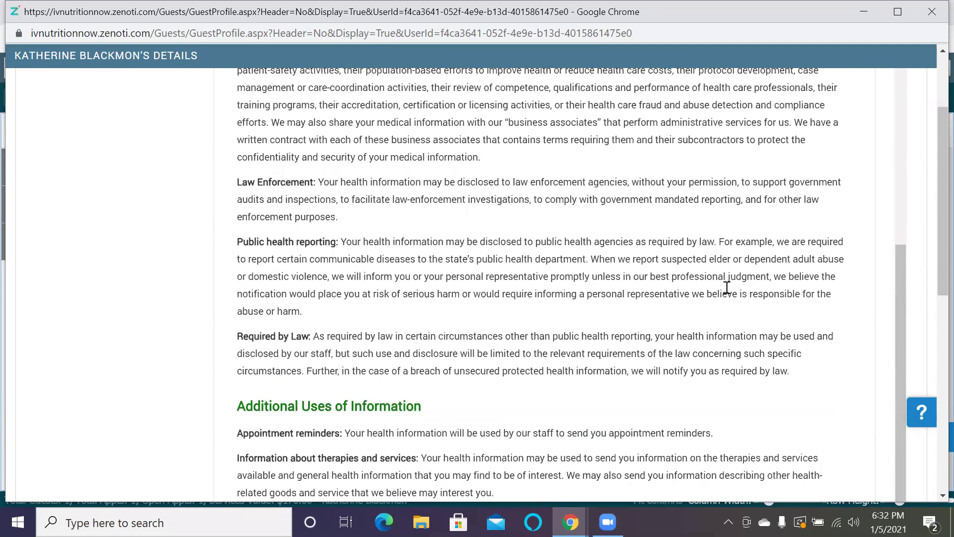
scroll(725, 289, down, 10)
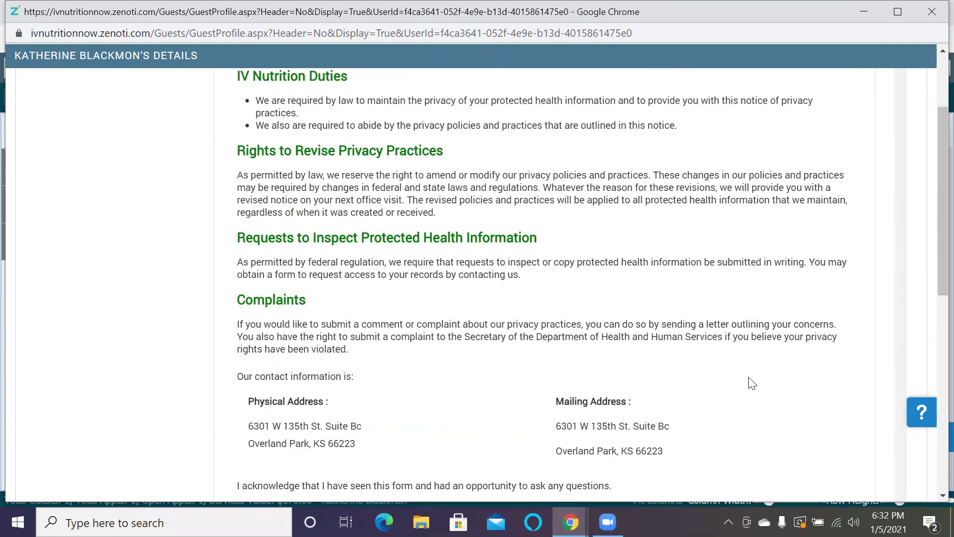
scroll(749, 381, down, 5)
scroll(794, 348, down, 3)
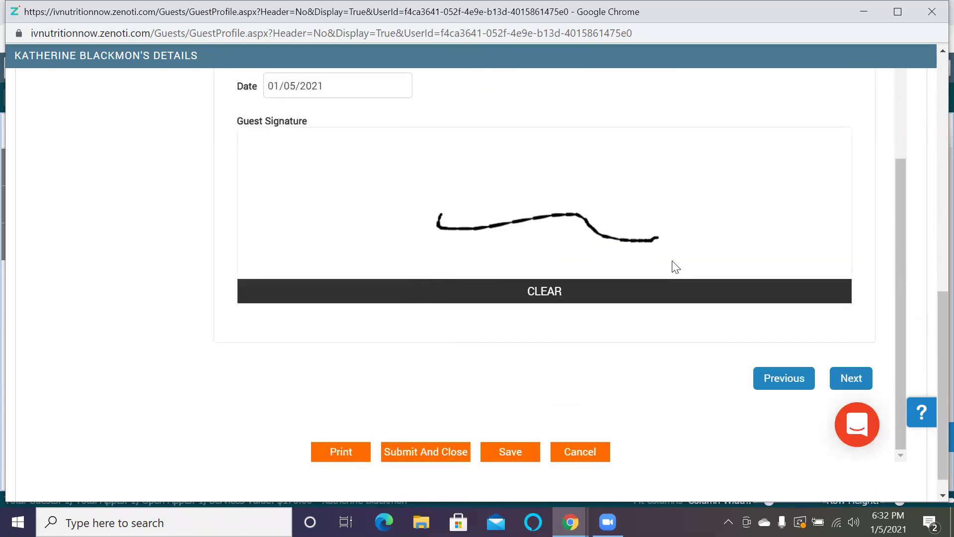
Page through What to Expect During Your IV Session and read the IV/IM consent form.
click(852, 380)
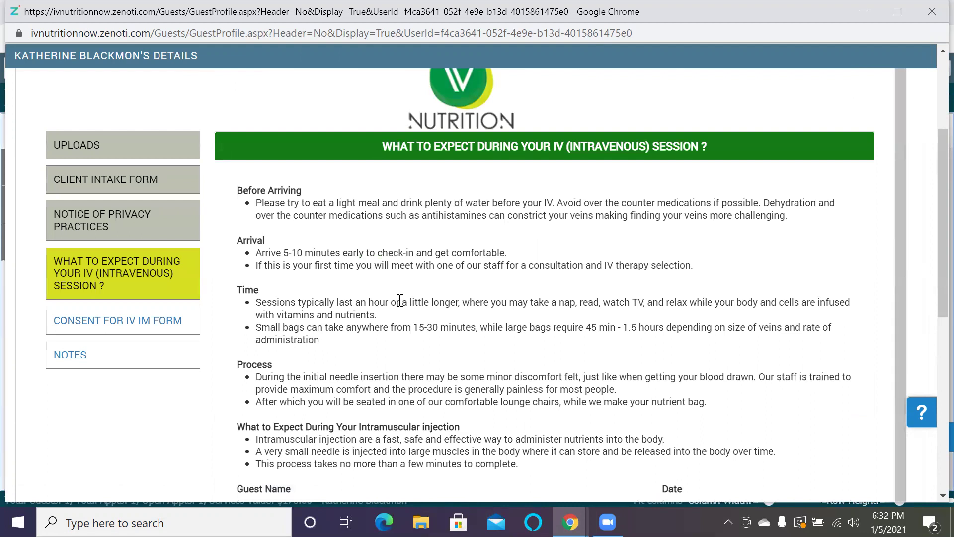
scroll(413, 293, down, 6)
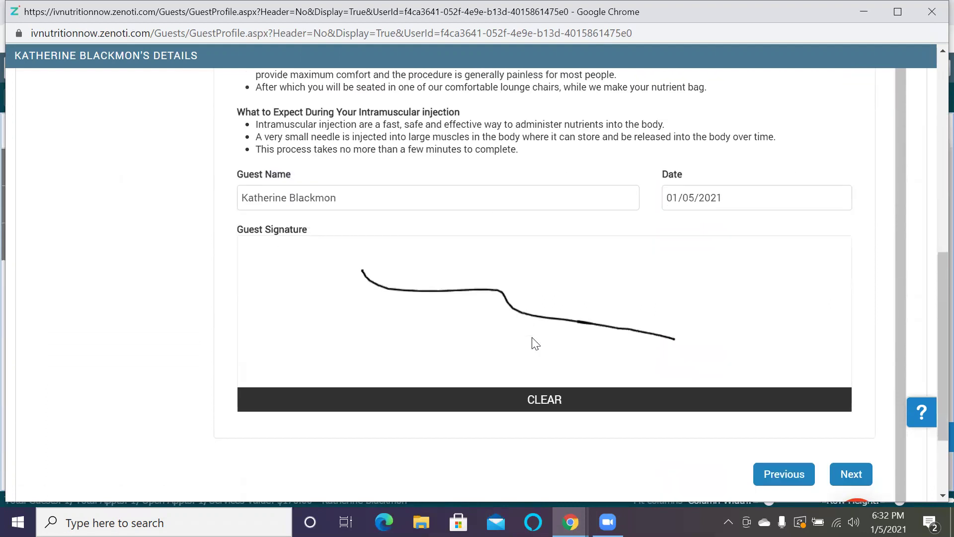
click(851, 473)
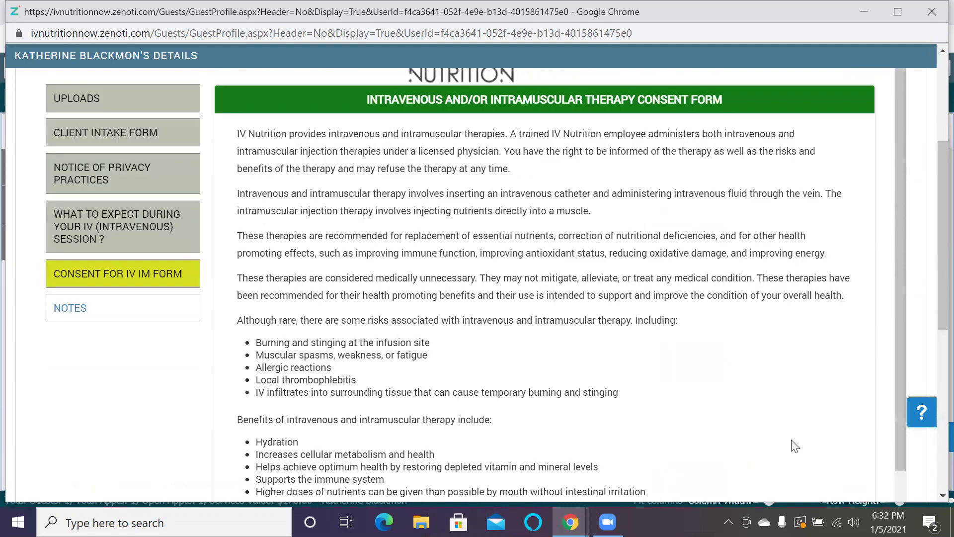
scroll(597, 381, down, 3)
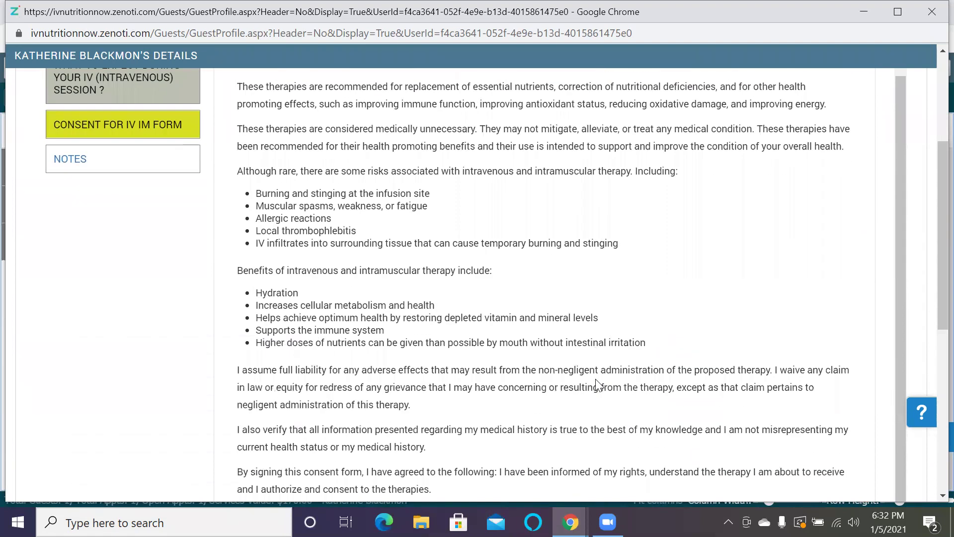
scroll(598, 384, down, 3)
scroll(599, 386, up, 6)
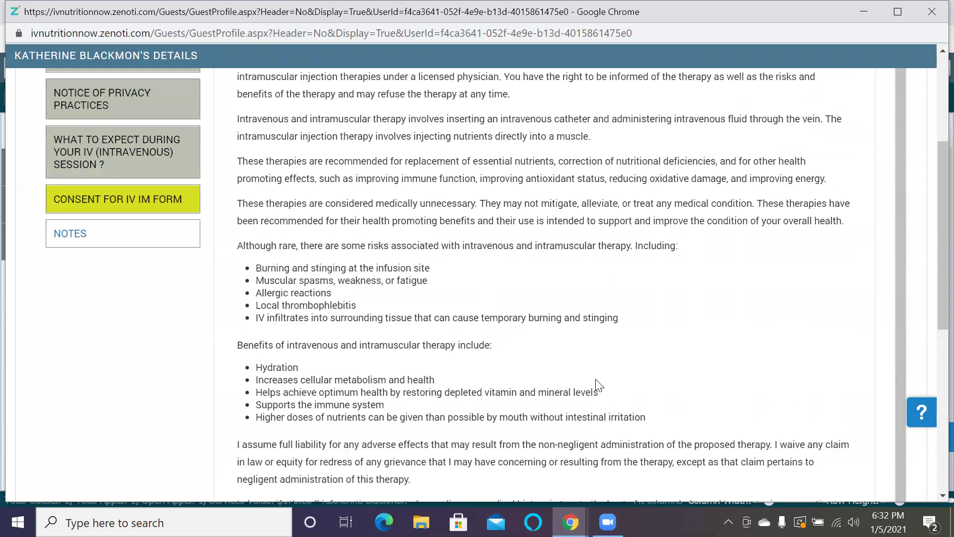
scroll(599, 385, down, 4)
scroll(599, 385, down, 9)
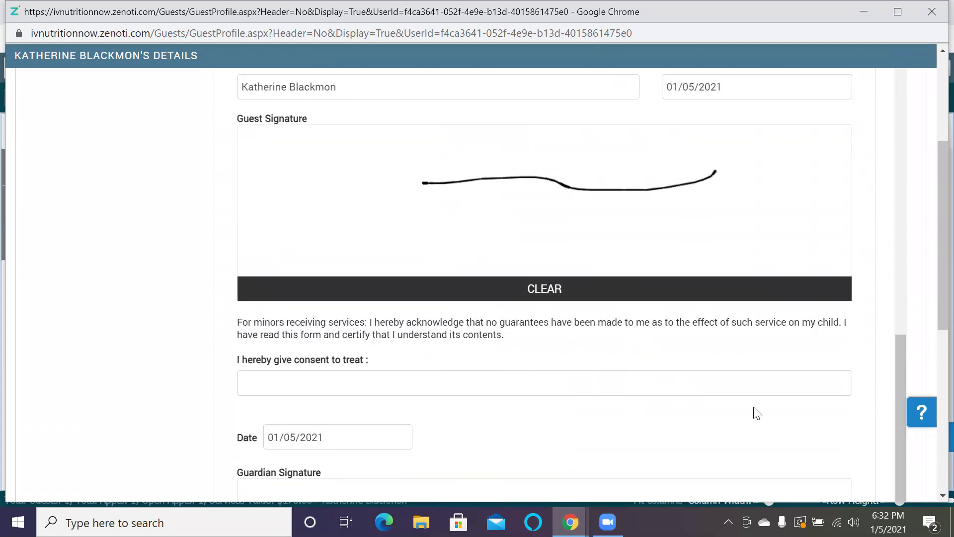
scroll(636, 403, down, 5)
Draw a Guardian Signature on the consent form and continue to the Notes form.
drag(433, 317, 735, 363)
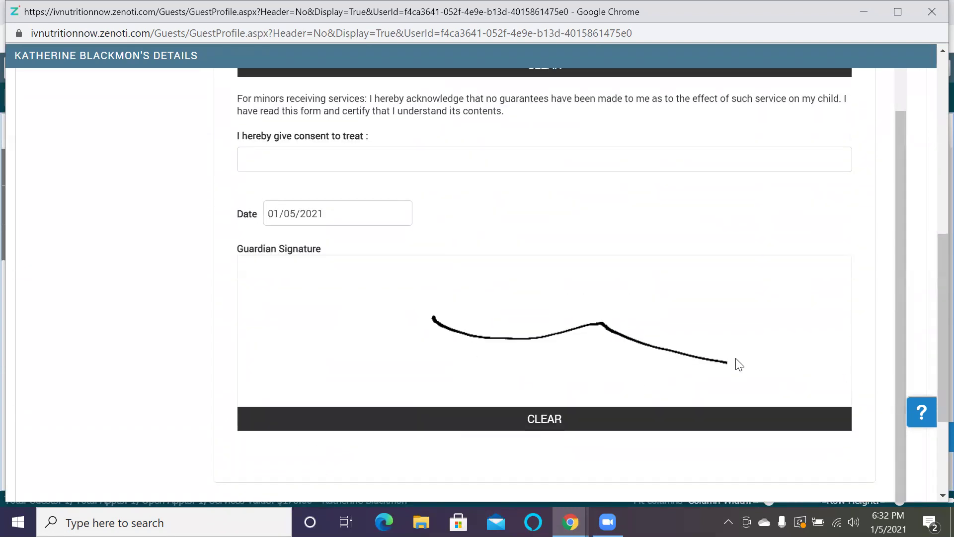
scroll(579, 333, down, 4)
click(850, 355)
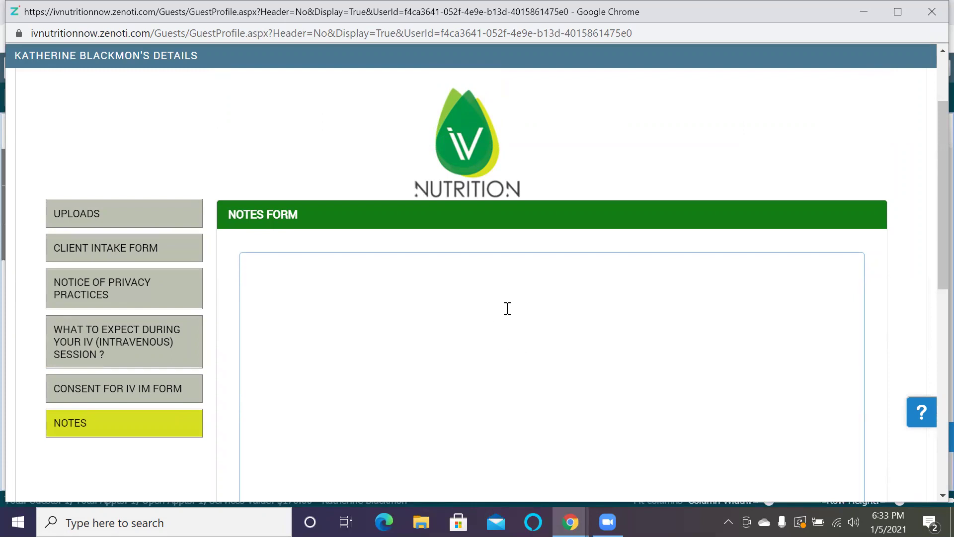
Submit and close the guest's forms, acknowledge the saved alert, and bring up the 1 PM appointment's actions.
scroll(511, 302, down, 10)
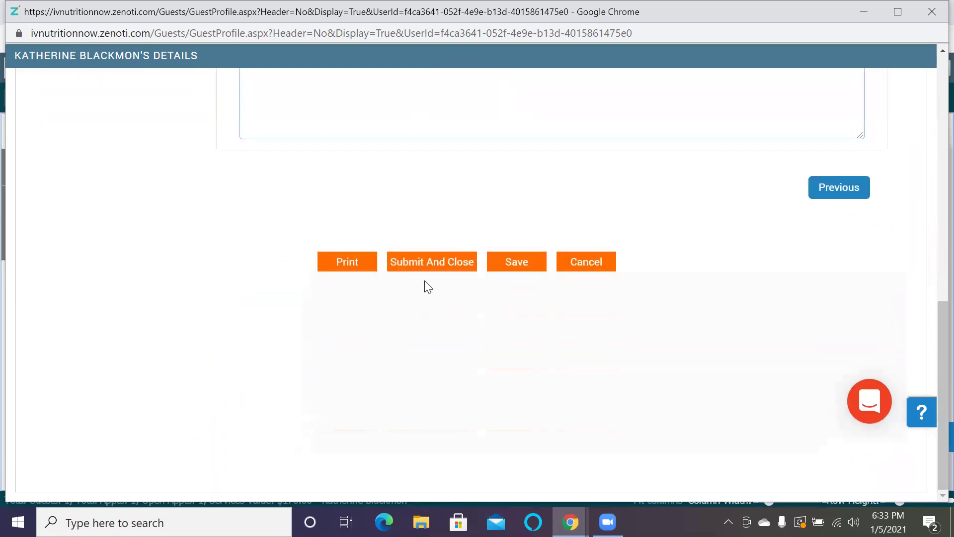
click(441, 271)
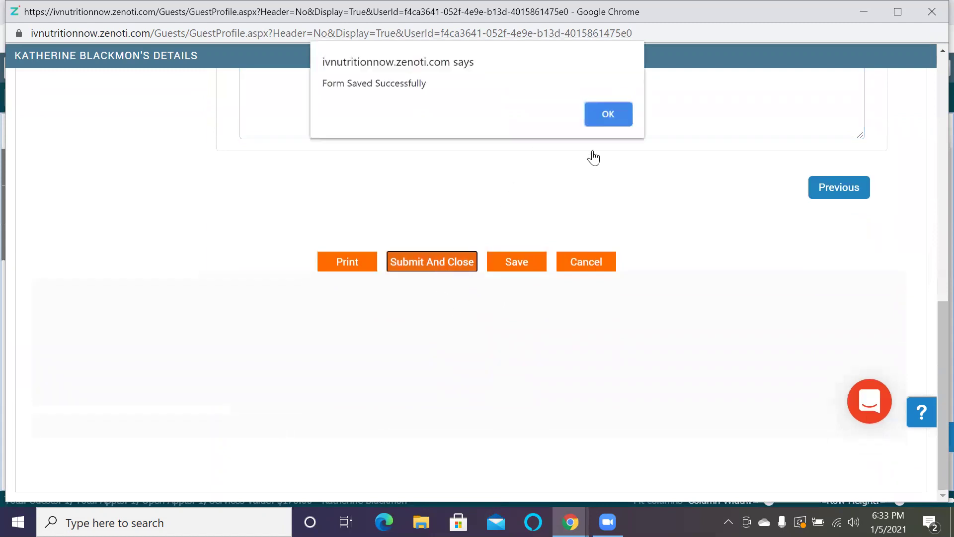
click(610, 119)
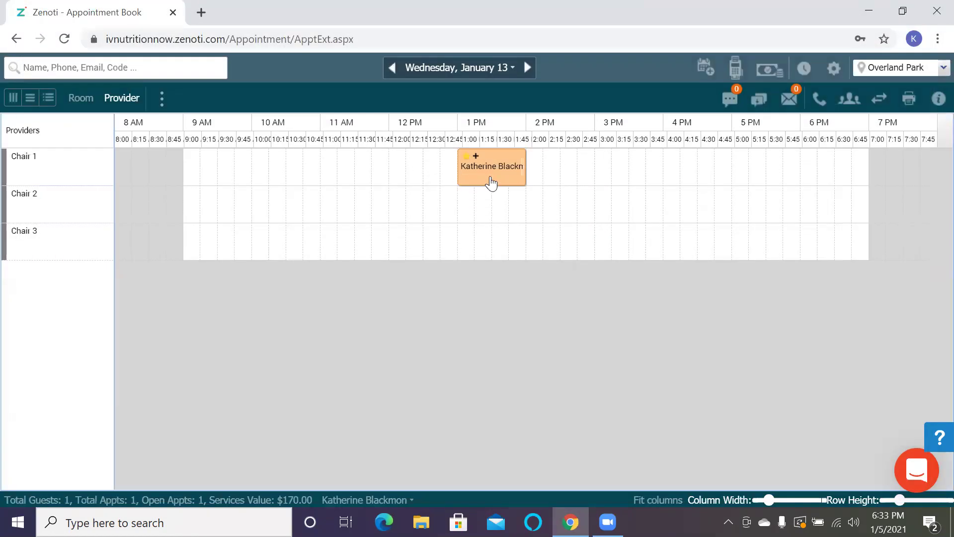
mouse_move(491, 182)
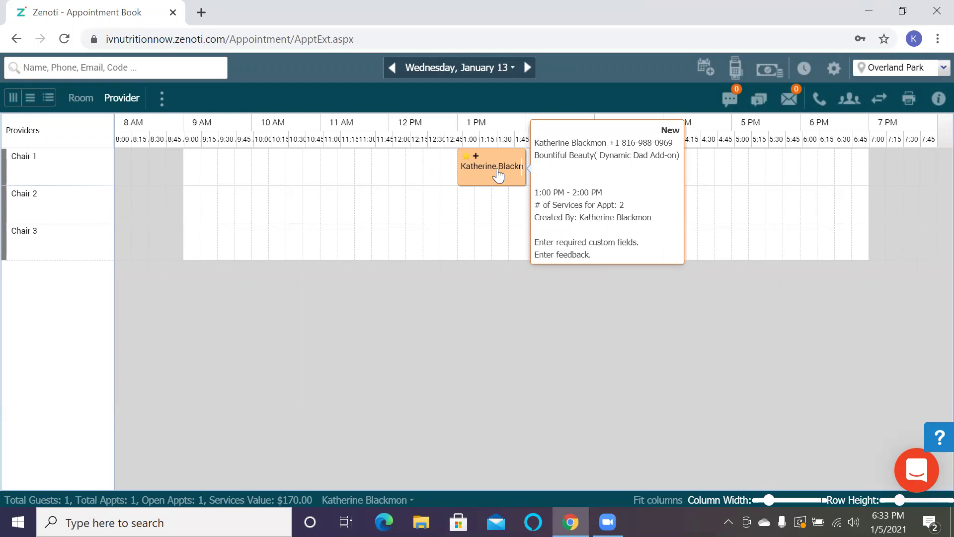
right_click(498, 174)
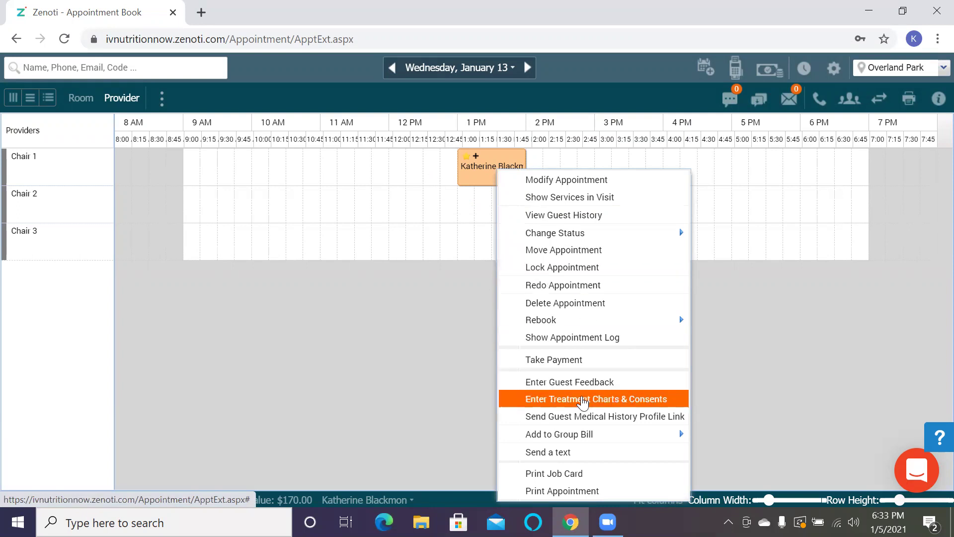
Open Enter Treatment Charts & Consents and show the Client Flow Chart & Recommended Plan.
click(584, 400)
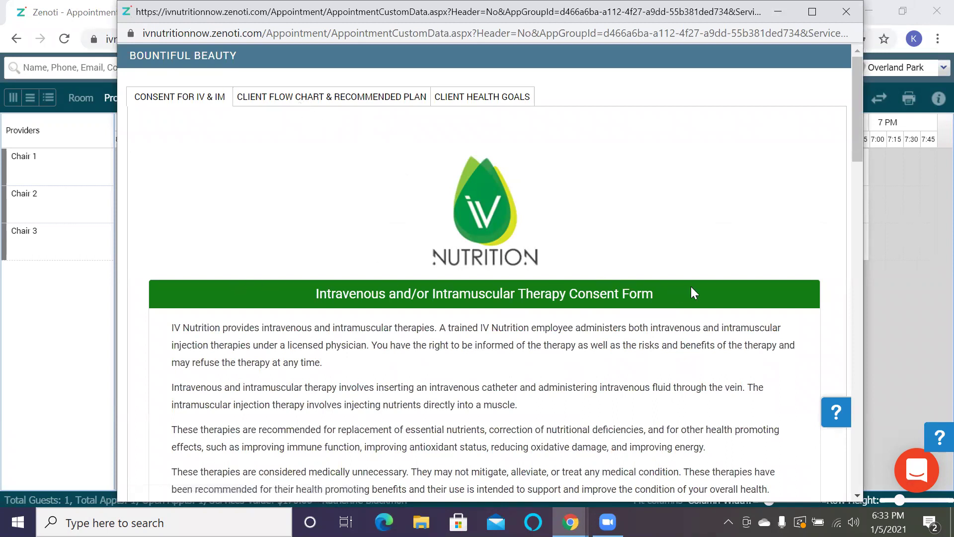
click(401, 104)
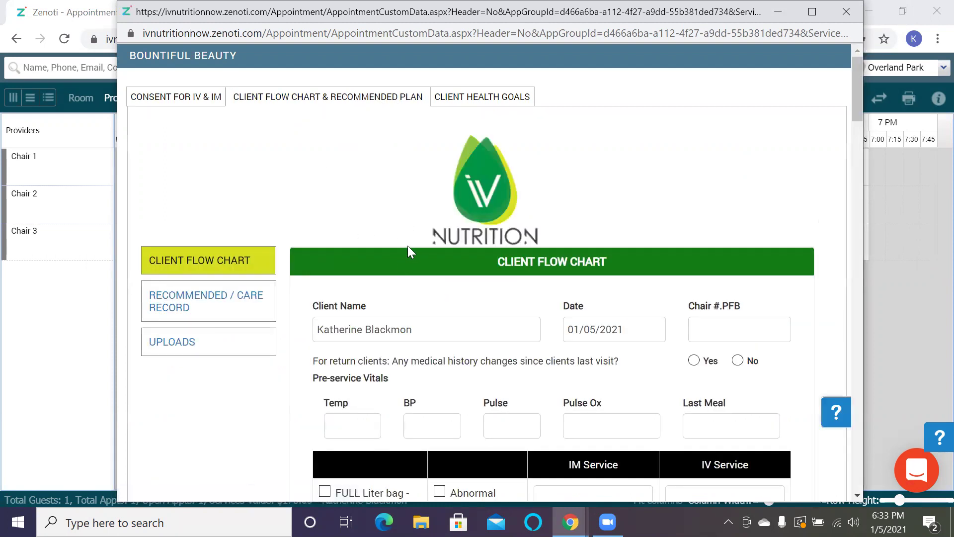
Enter a Pulse Ox of 98% in the pre-service vitals.
scroll(408, 246, down, 1)
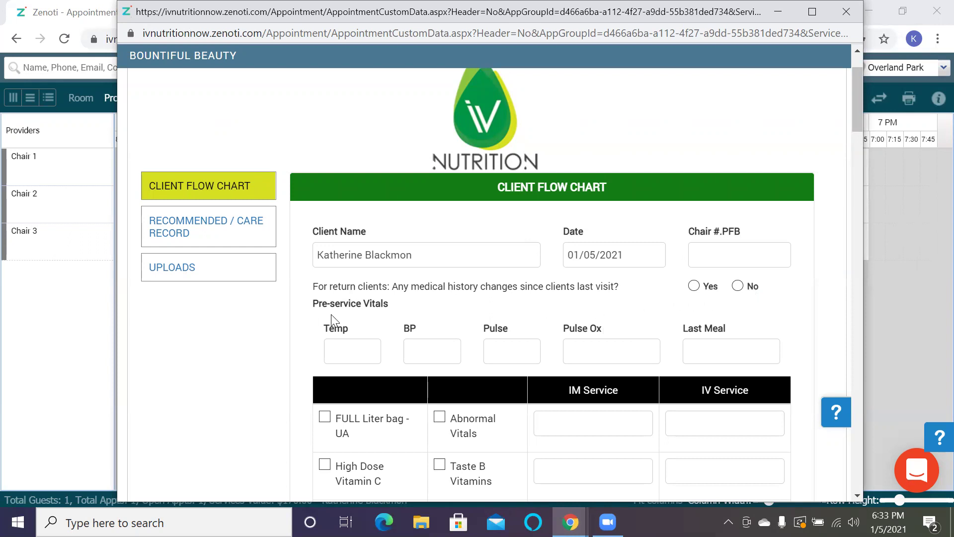
click(367, 352)
click(608, 351)
scroll(716, 367, down, 3)
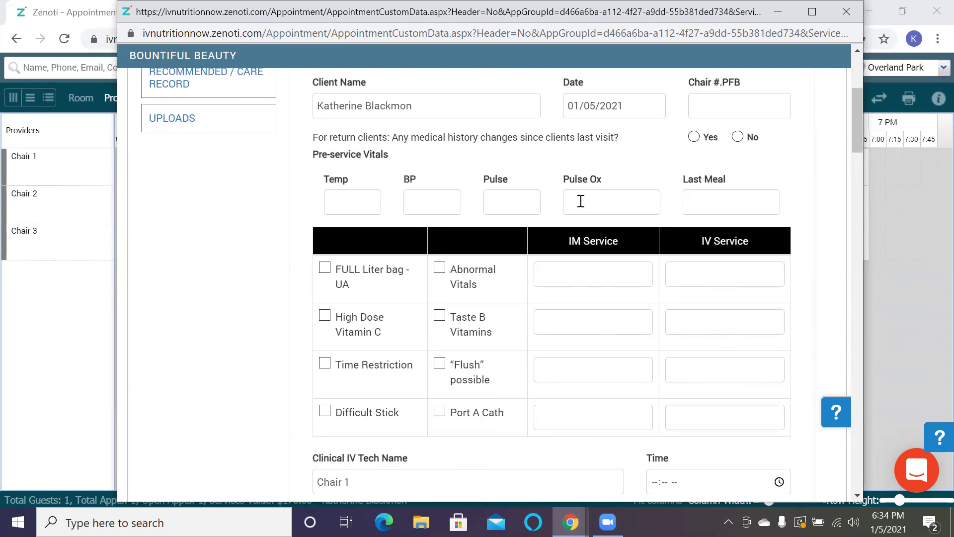
text(98%)
Tick then untick FULL Liter bag - UA, and type then erase test text in IM Service.
click(326, 271)
scroll(454, 301, down, 3)
scroll(454, 300, up, 2)
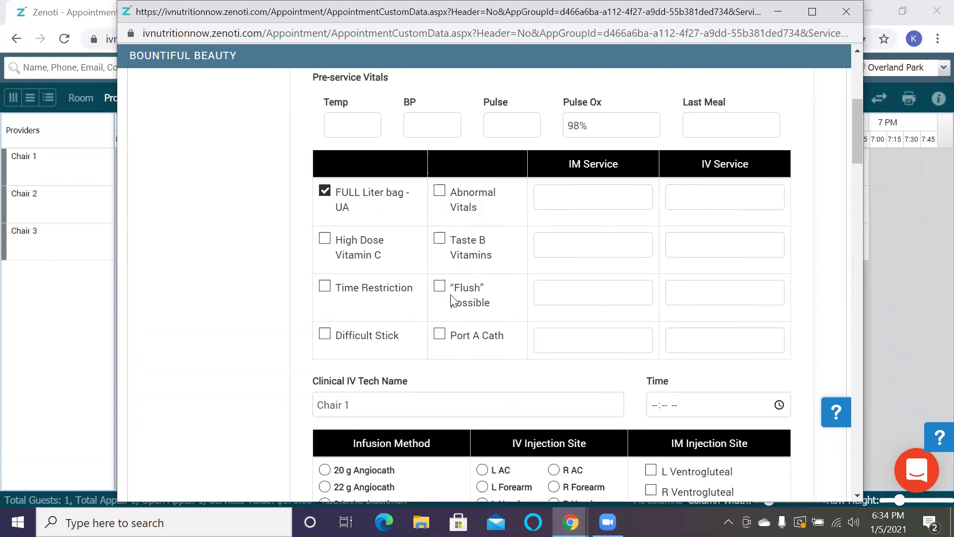
click(325, 194)
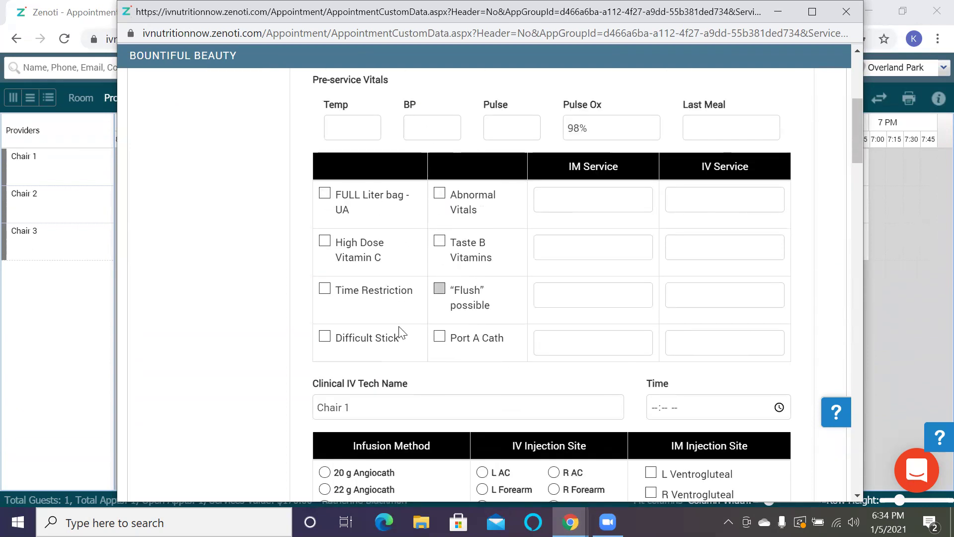
click(603, 198)
click(731, 201)
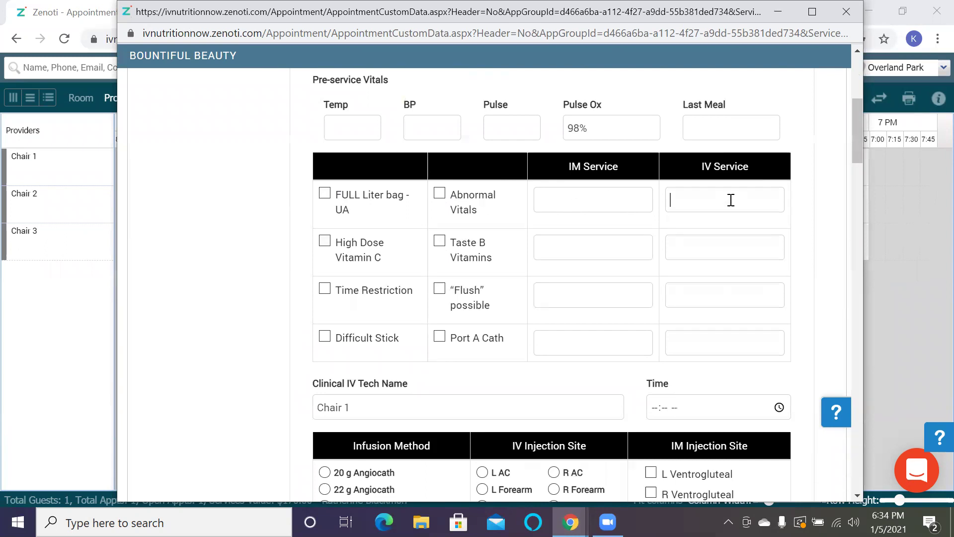
click(604, 200)
text(belly sdkjflkjlkjsdf)
key(BackSpace)
key(BackSpace)
key(BackSpace)
key(BackSpace)
key(BackSpace)
key(BackSpace)
key(BackSpace)
key(BackSpace)
key(BackSpace)
key(BackSpace)
key(BackSpace)
key(BackSpace)
key(BackSpace)
key(BackSpace)
key(BackSpace)
key(BackSpace)
key(BackSpace)
key(BackSpace)
key(BackSpace)
click(669, 201)
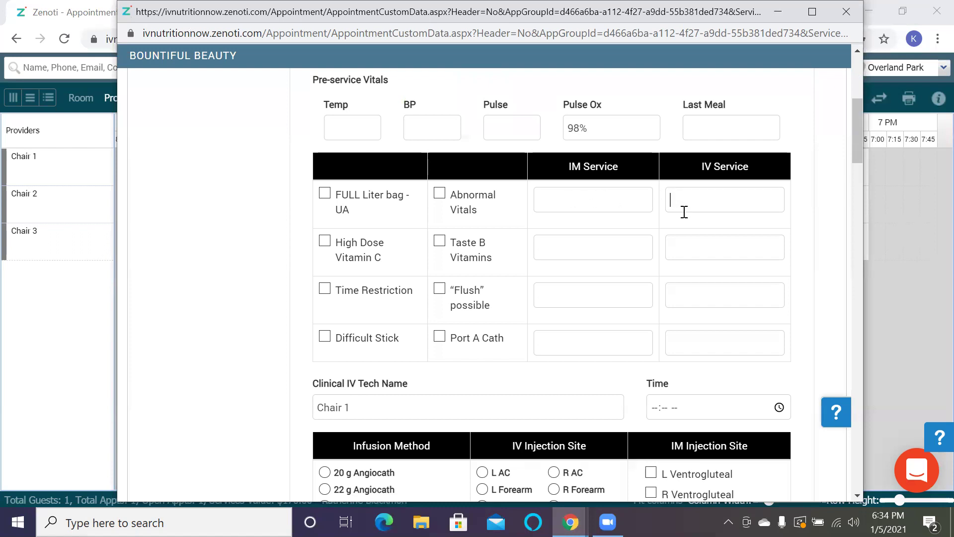
Go through the Clinical IV Tech Name and service Time fields, leaving Time blank.
click(433, 400)
scroll(433, 400, down, 3)
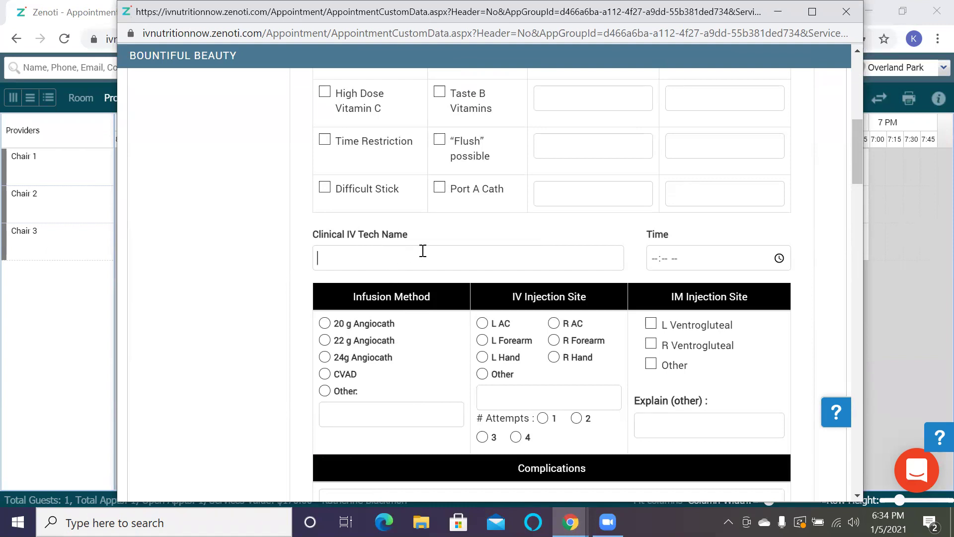
click(778, 258)
key(Escape)
scroll(413, 348, down, 3)
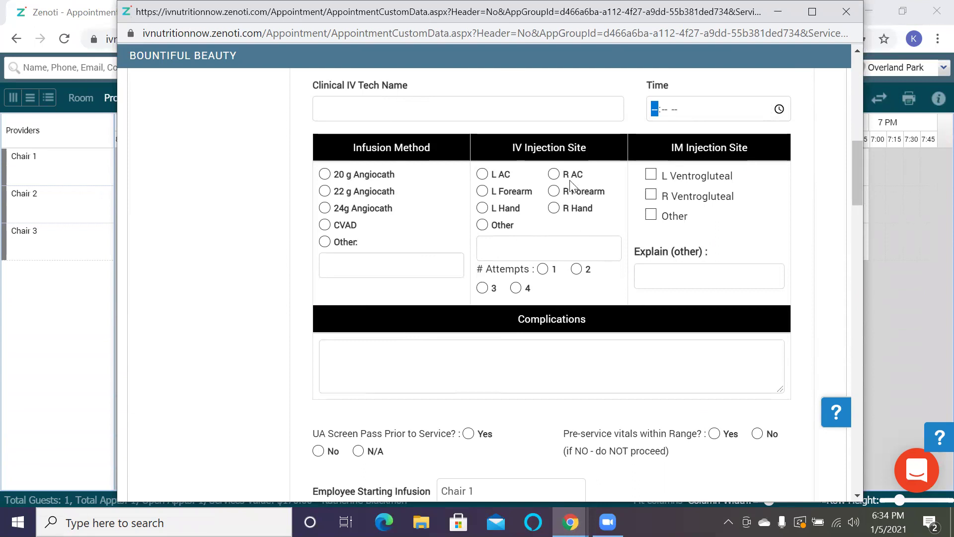
Set # Attempts under IV Injection Site to 2, leaving the other-method and explanation fields empty.
click(515, 259)
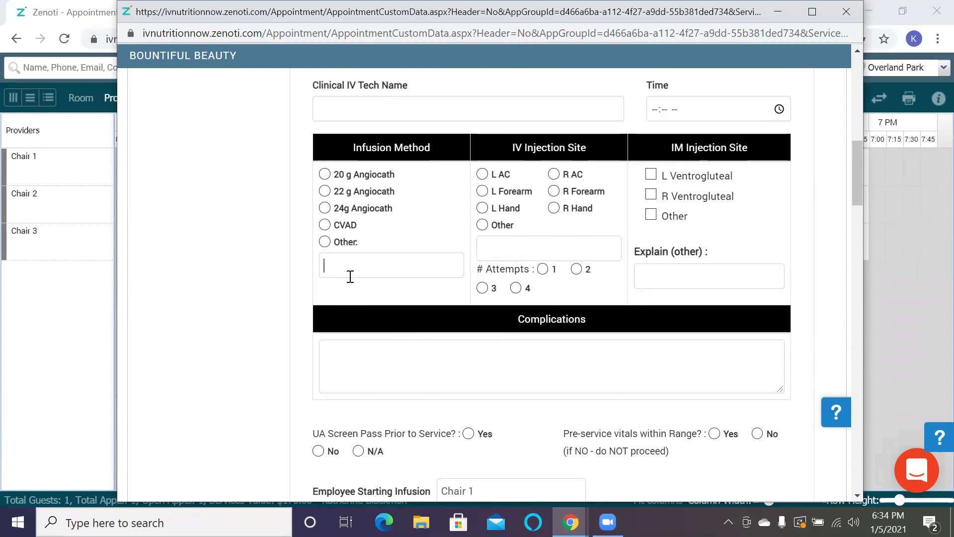
click(656, 277)
click(578, 271)
click(678, 270)
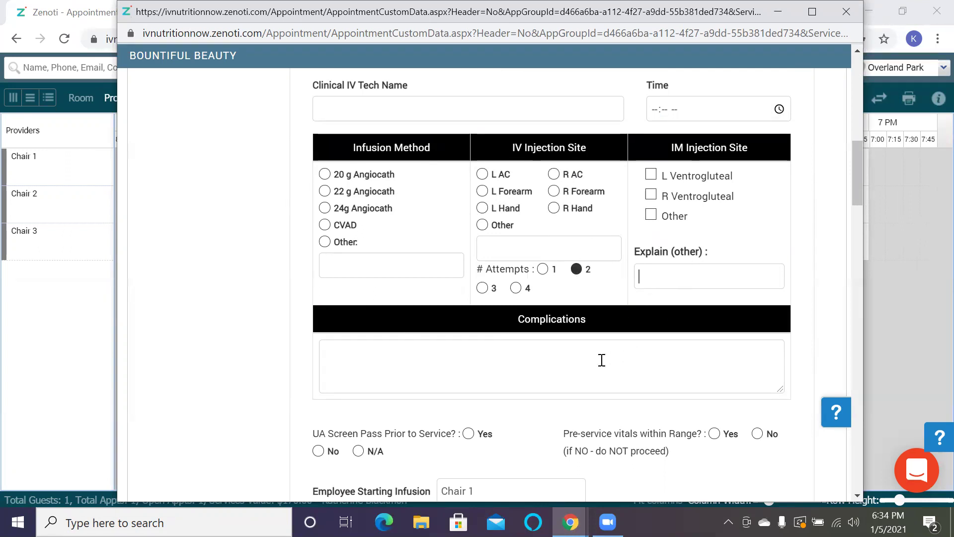
scroll(572, 358, down, 3)
click(403, 214)
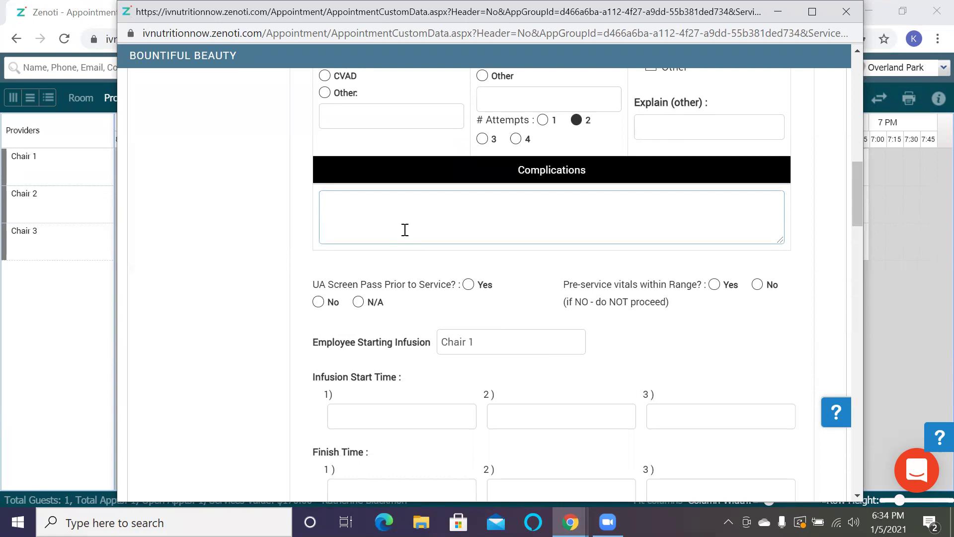
scroll(405, 229, down, 2)
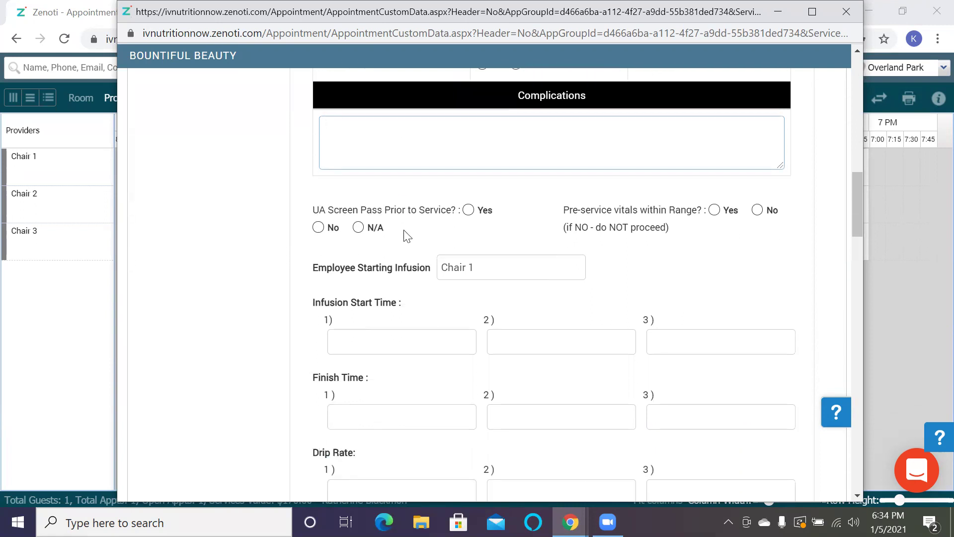
scroll(405, 236, down, 2)
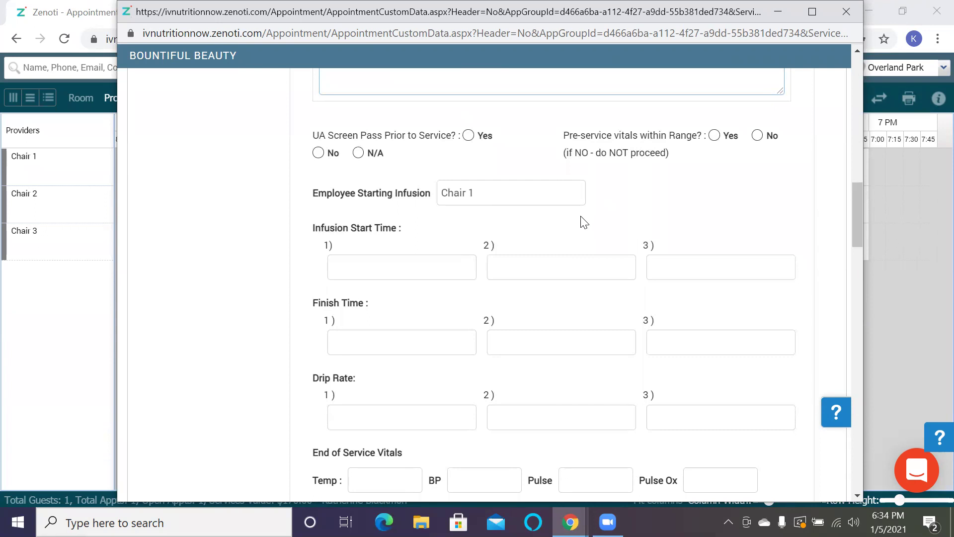
Mark the UA Screen Pass as Yes on the flow chart.
click(469, 137)
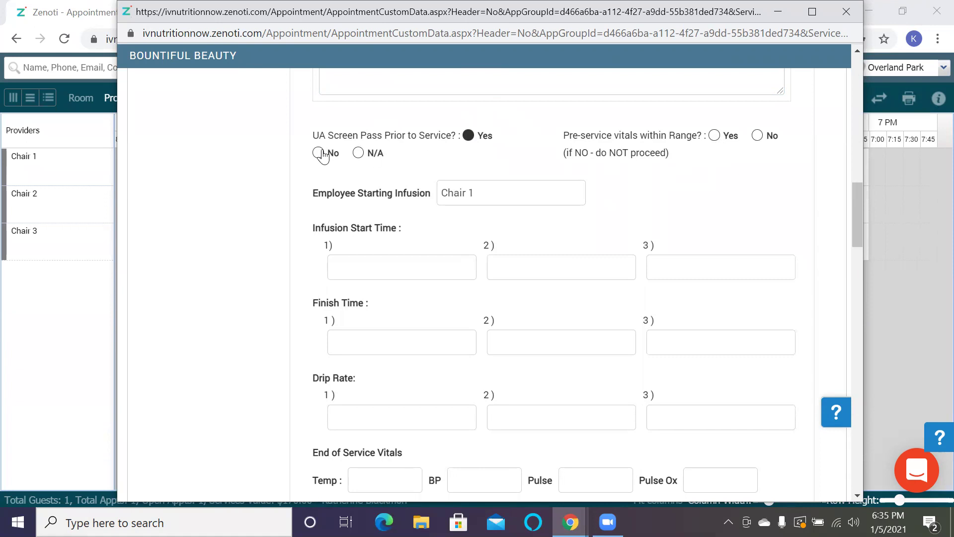
scroll(424, 256, down, 3)
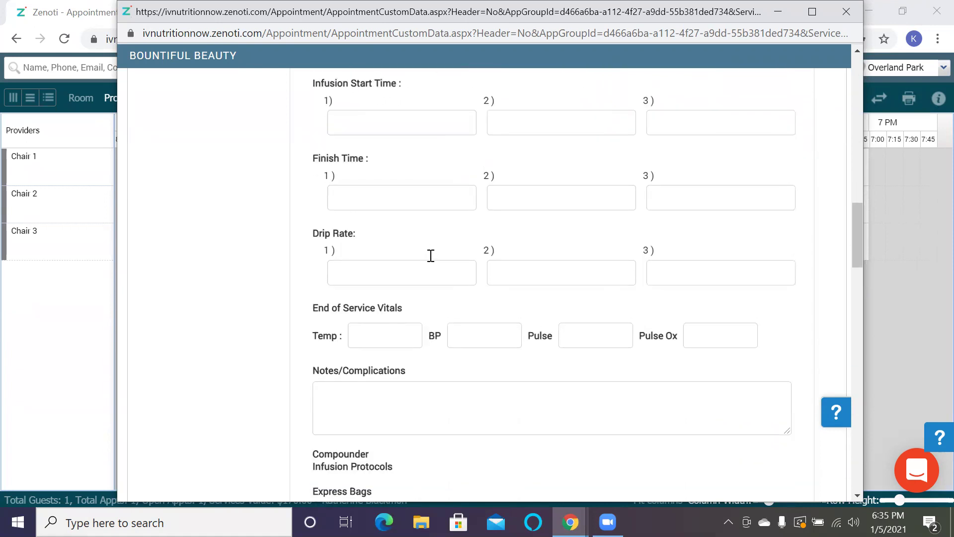
scroll(429, 256, up, 3)
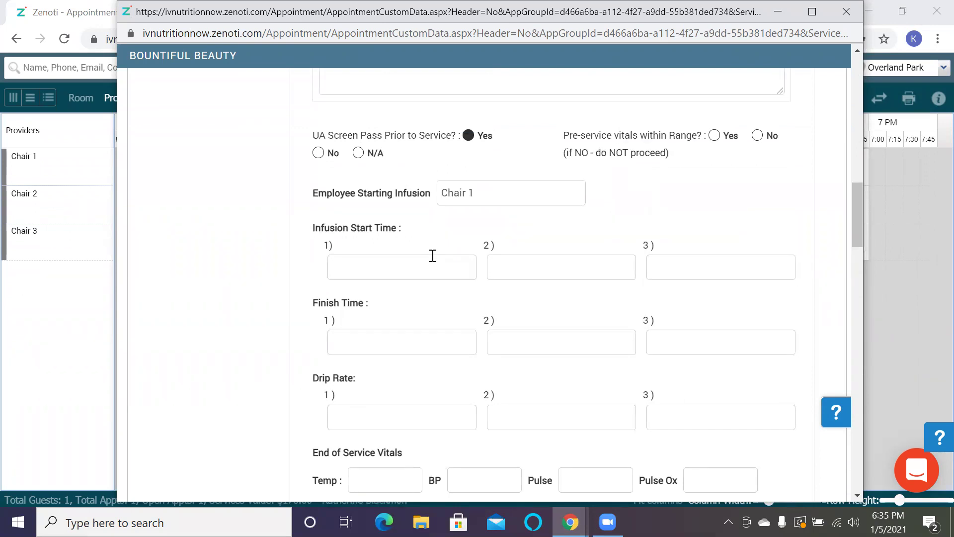
scroll(433, 256, down, 8)
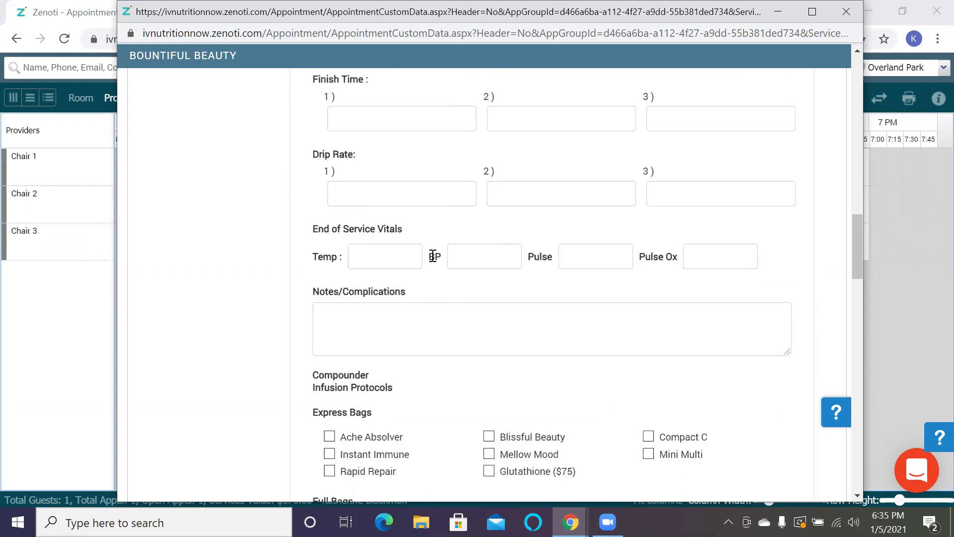
click(394, 169)
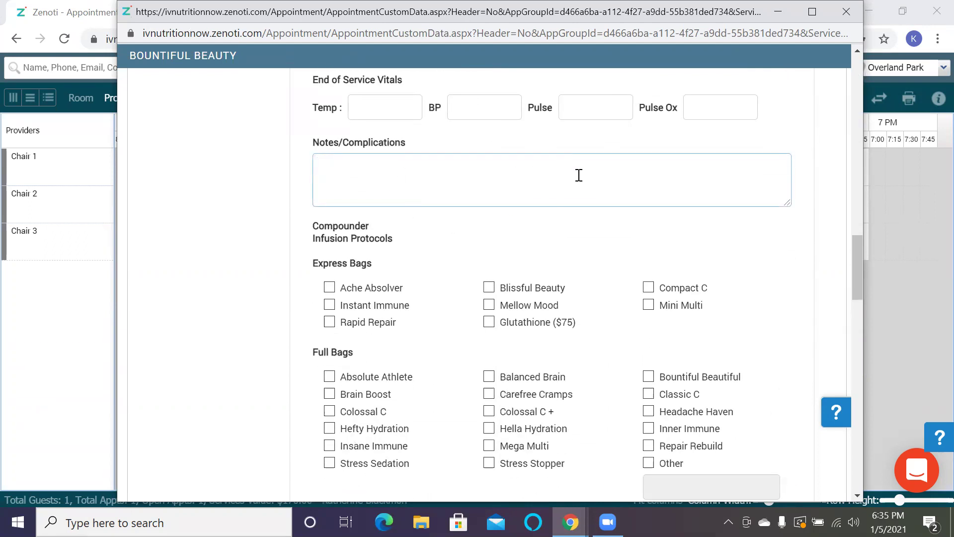
scroll(546, 251, up, 15)
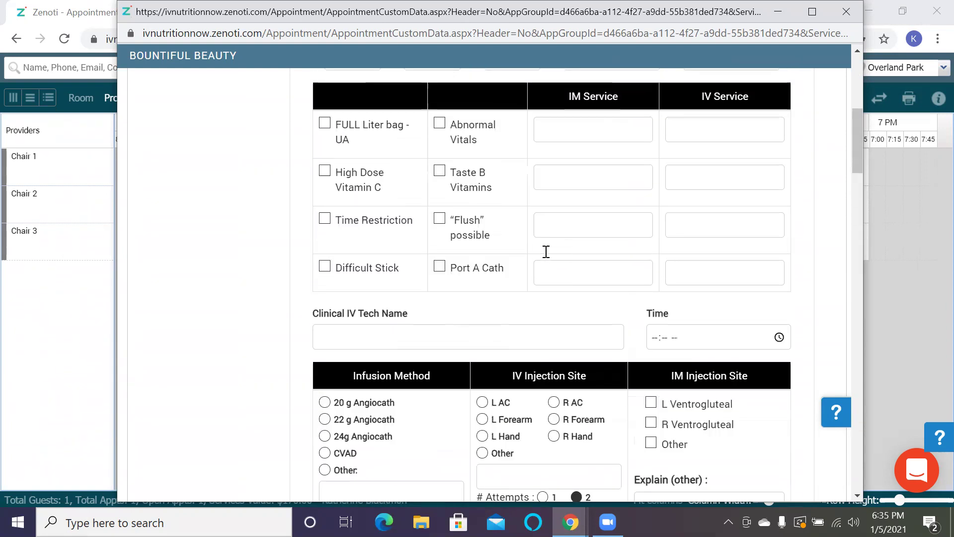
scroll(545, 252, up, 7)
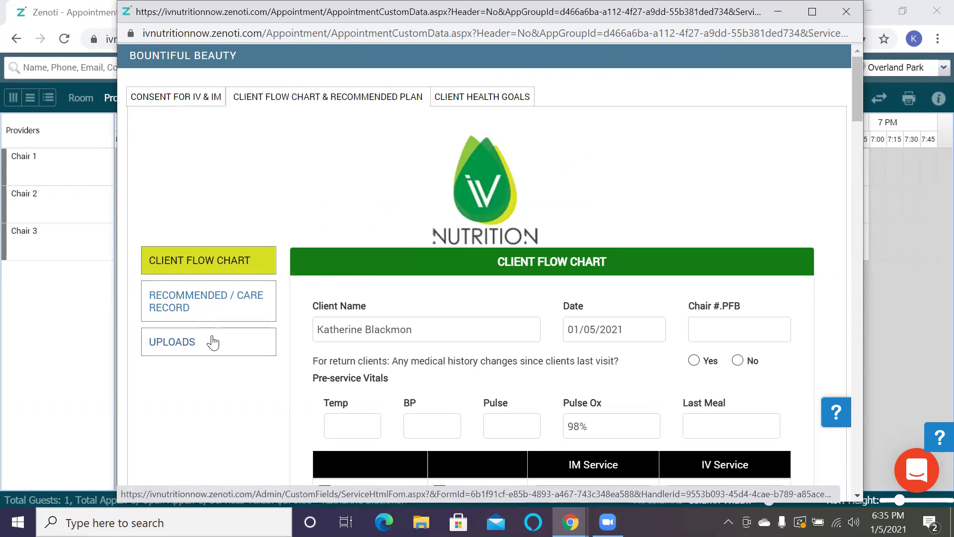
scroll(308, 359, down, 12)
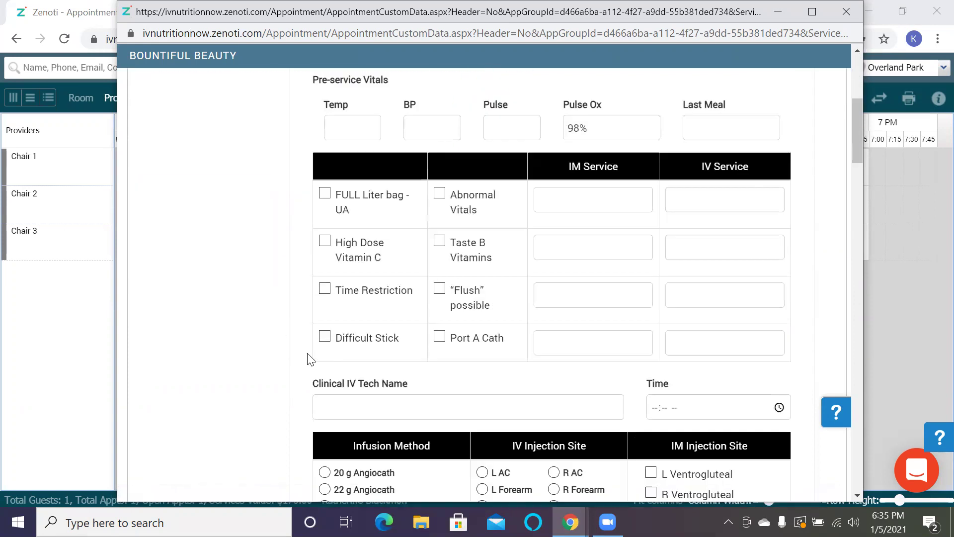
scroll(318, 365, down, 8)
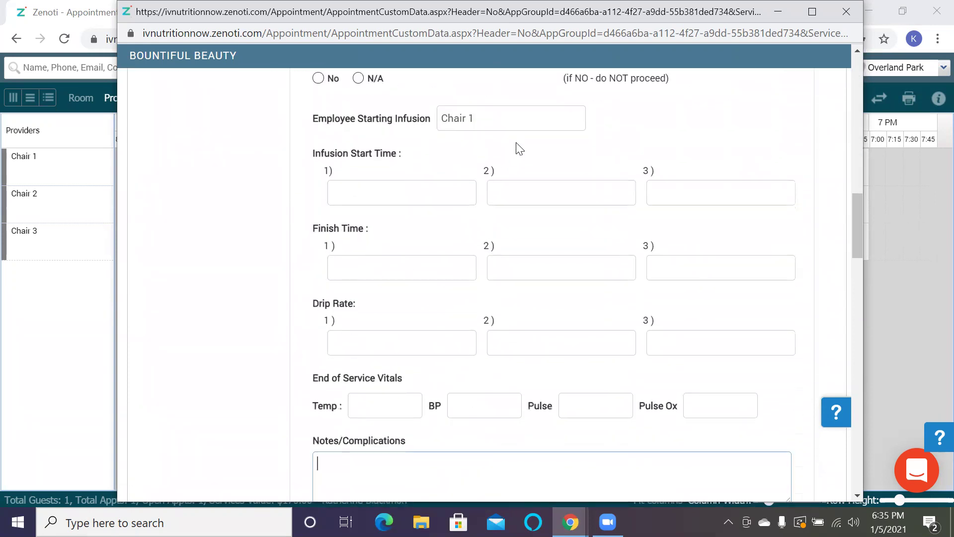
Delete 'Chair 1' from the Employee Starting Infusion field.
click(426, 125)
key(ctrl+a)
key(BackSpace)
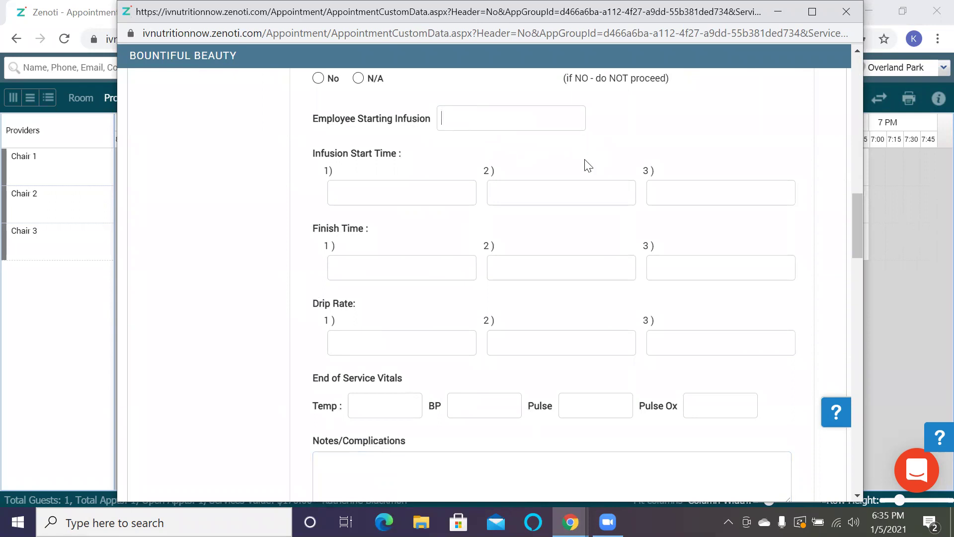
scroll(587, 164, up, 1)
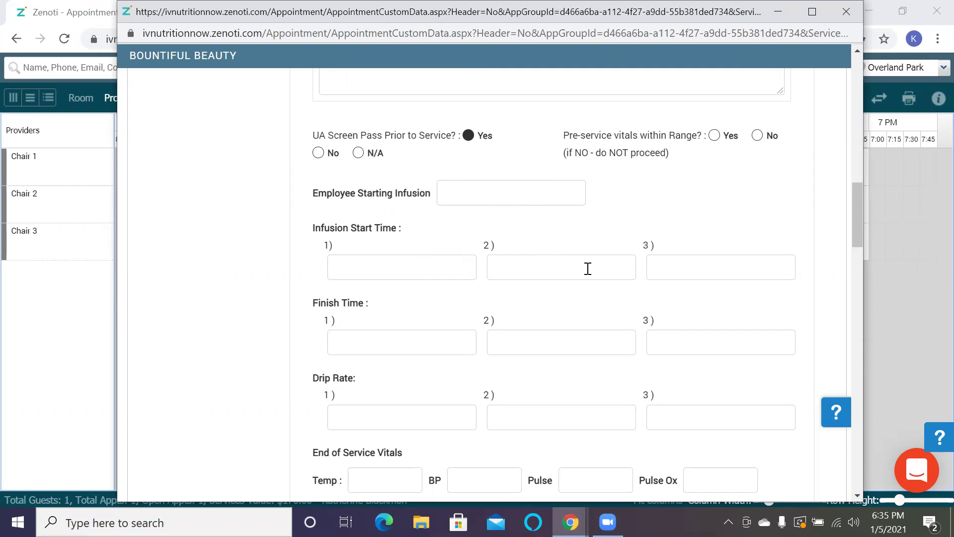
scroll(422, 298, down, 2)
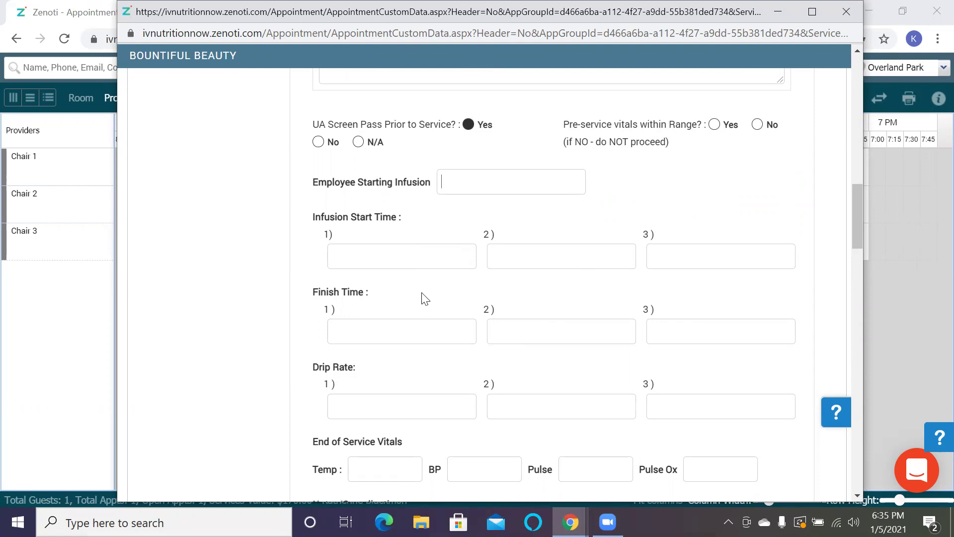
scroll(426, 299, down, 1)
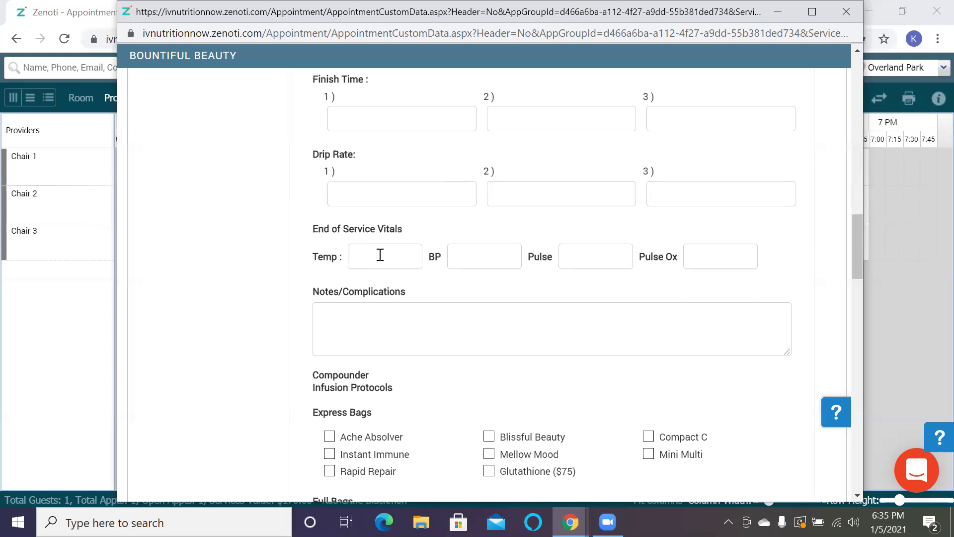
click(597, 321)
scroll(630, 321, down, 3)
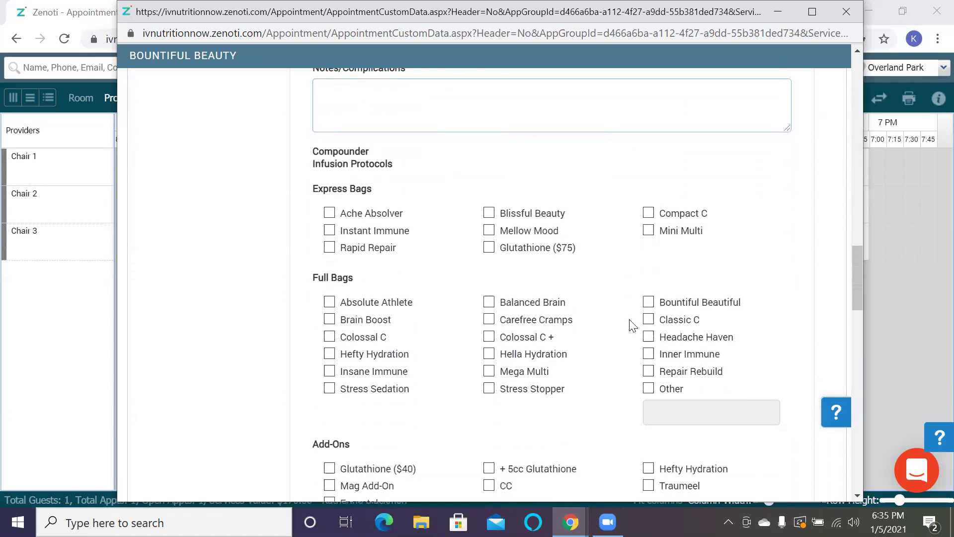
scroll(632, 326, down, 3)
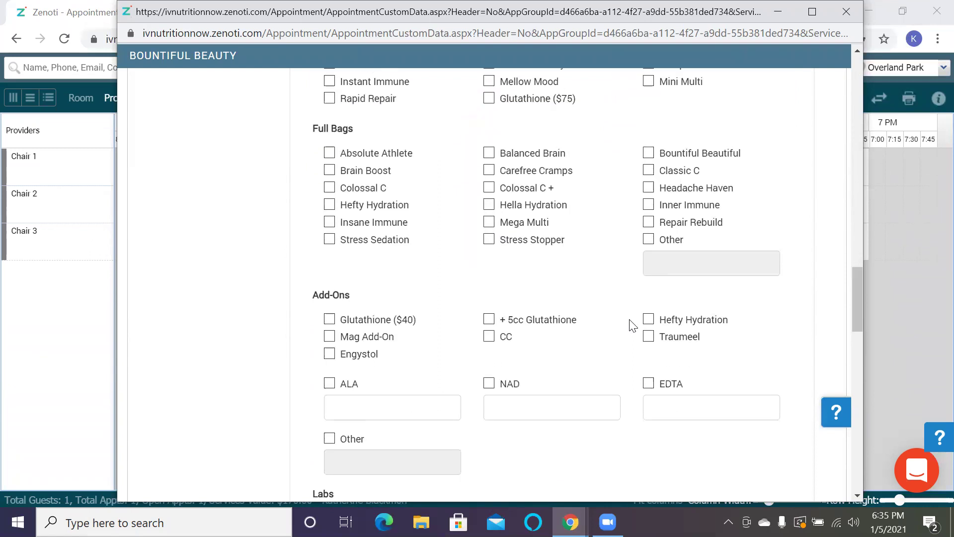
scroll(632, 325, down, 3)
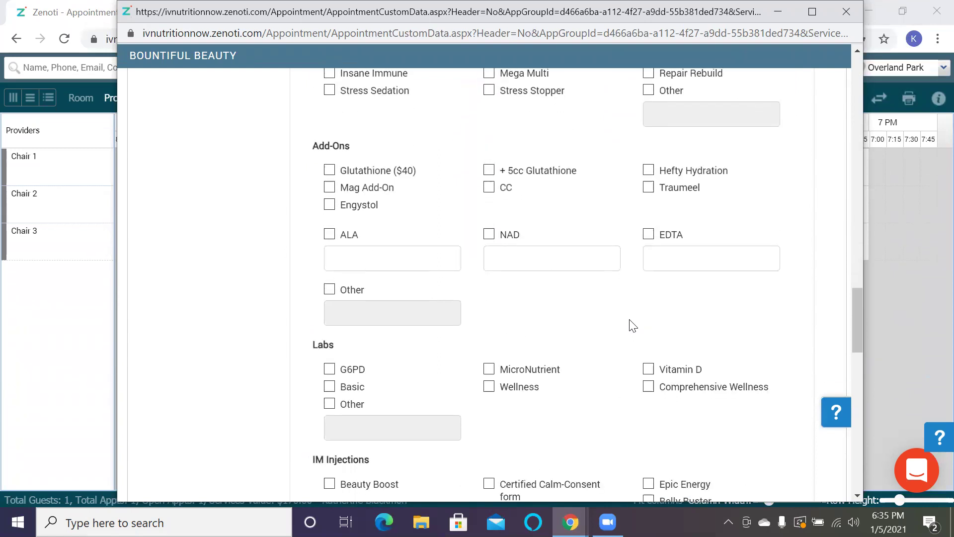
scroll(629, 320, down, 7)
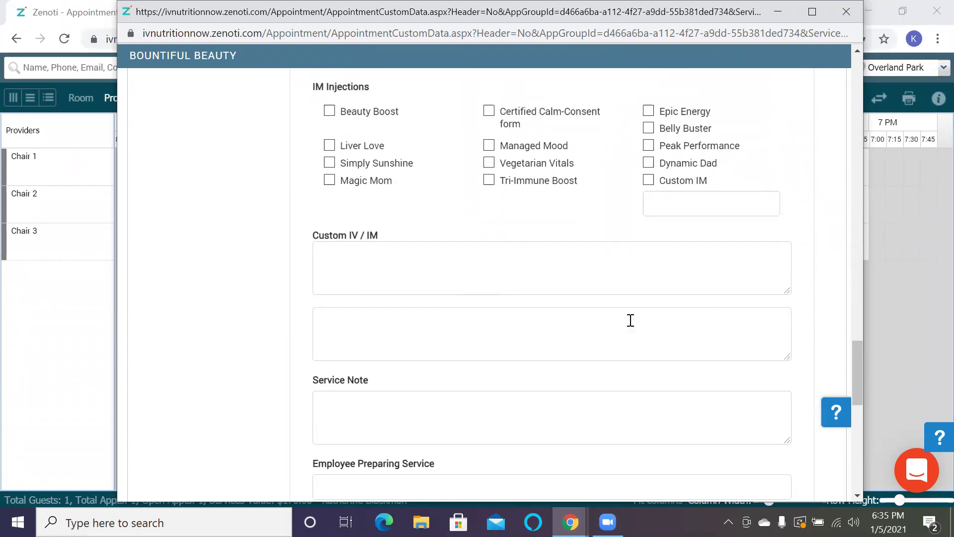
scroll(631, 321, up, 6)
scroll(631, 321, down, 7)
scroll(455, 299, down, 2)
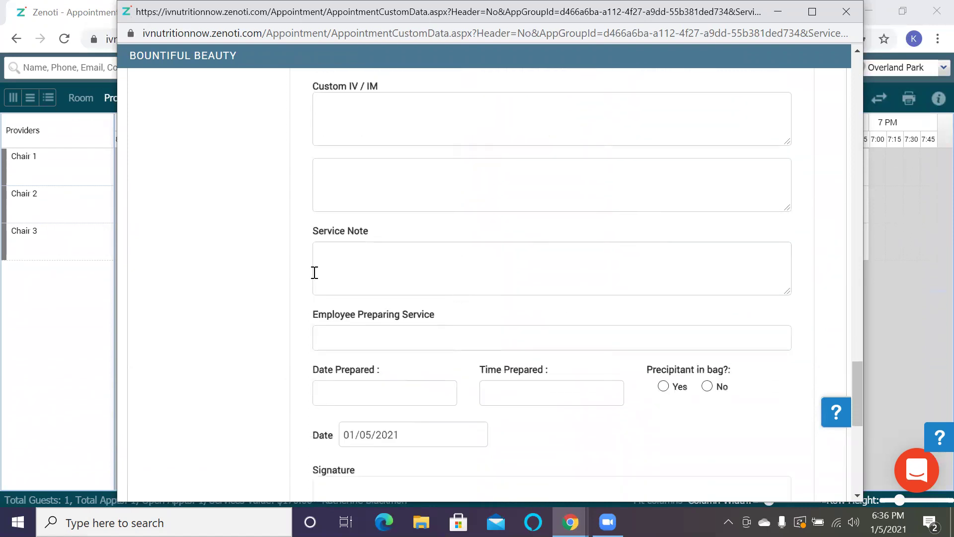
scroll(392, 327, down, 2)
Sign the flow chart, submit and close it, and acknowledge the saved confirmation.
click(358, 268)
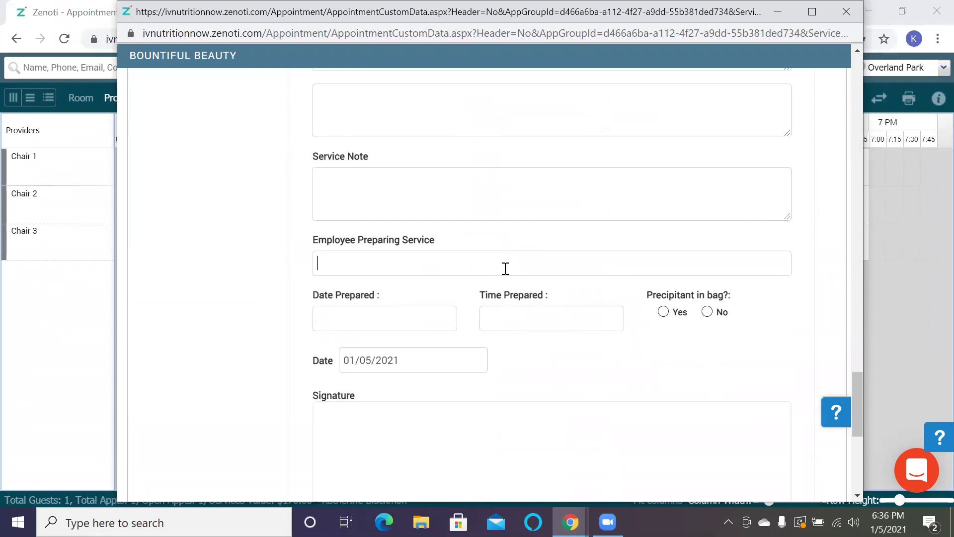
scroll(505, 268, down, 2)
scroll(547, 283, down, 5)
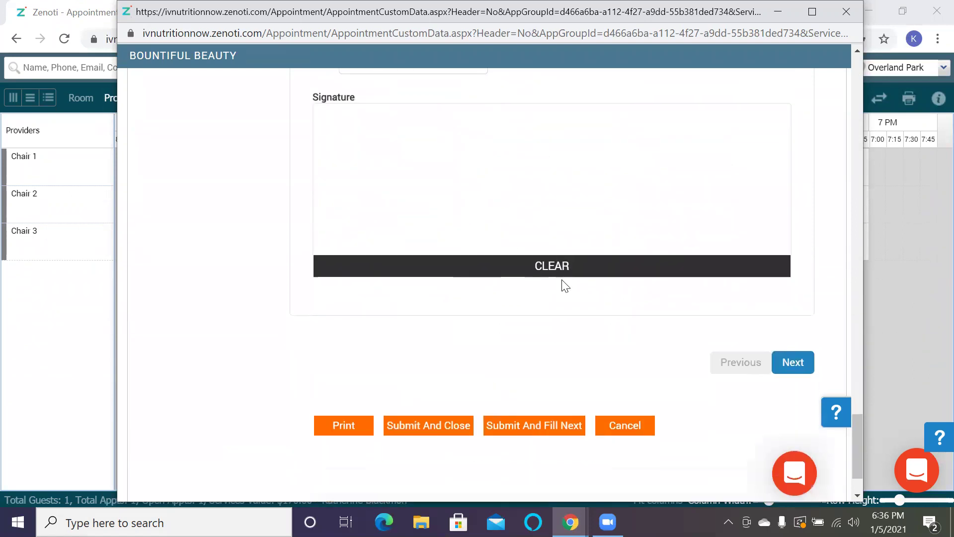
drag(451, 182, 703, 227)
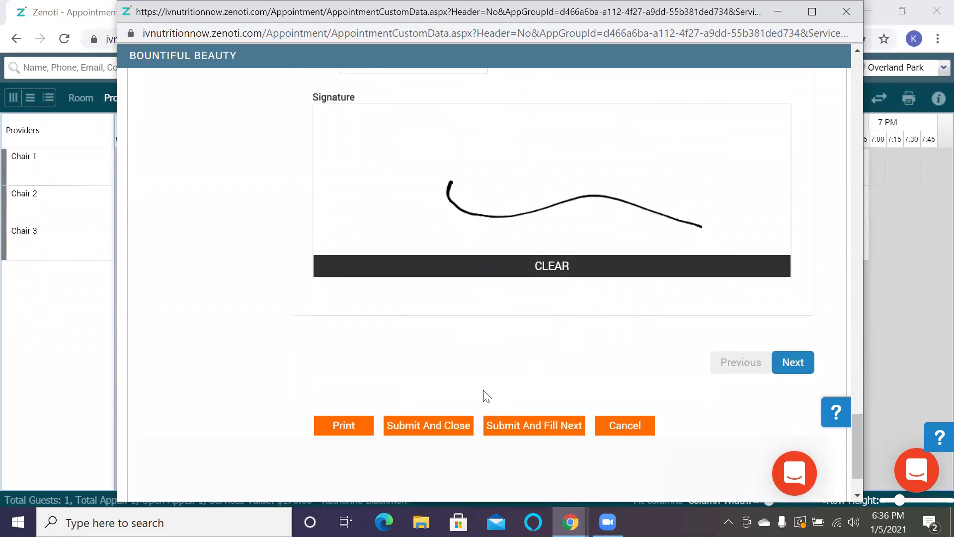
click(458, 428)
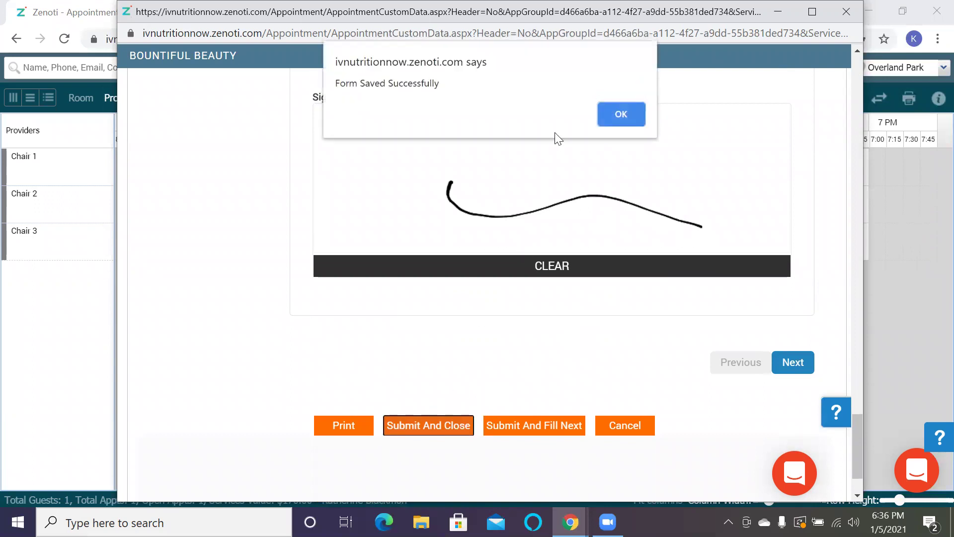
click(621, 114)
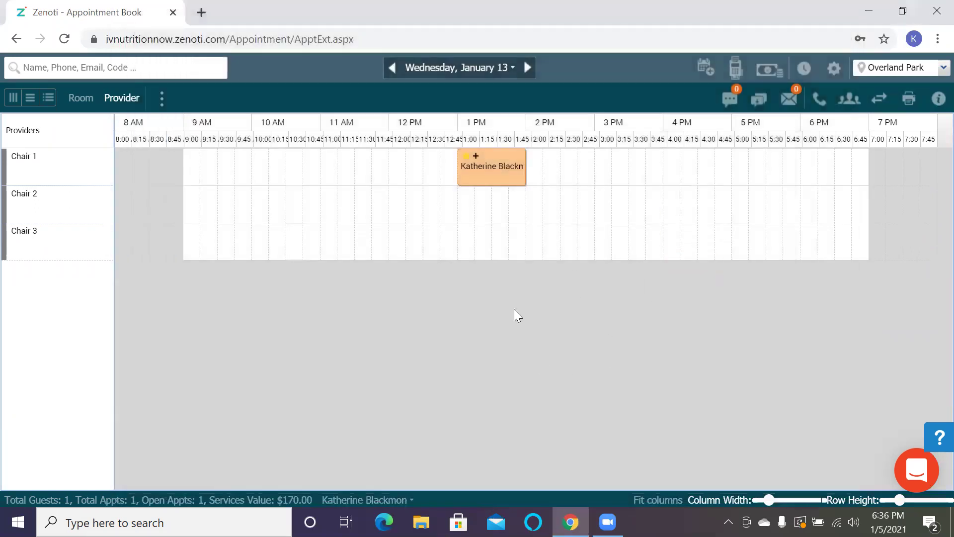
Open the appointment's treatment forms at the Client Flow Chart & Recommended Plan tab and review them.
mouse_move(501, 174)
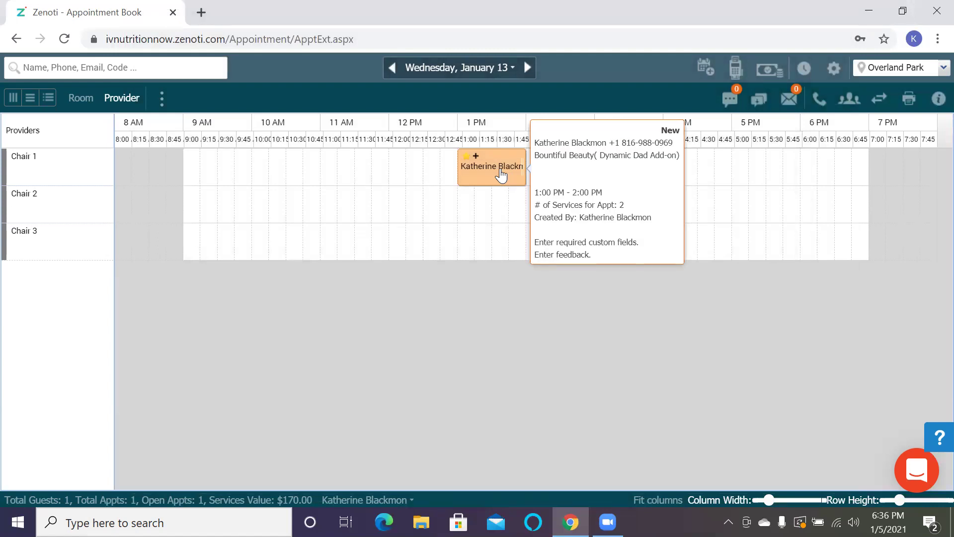
right_click(501, 174)
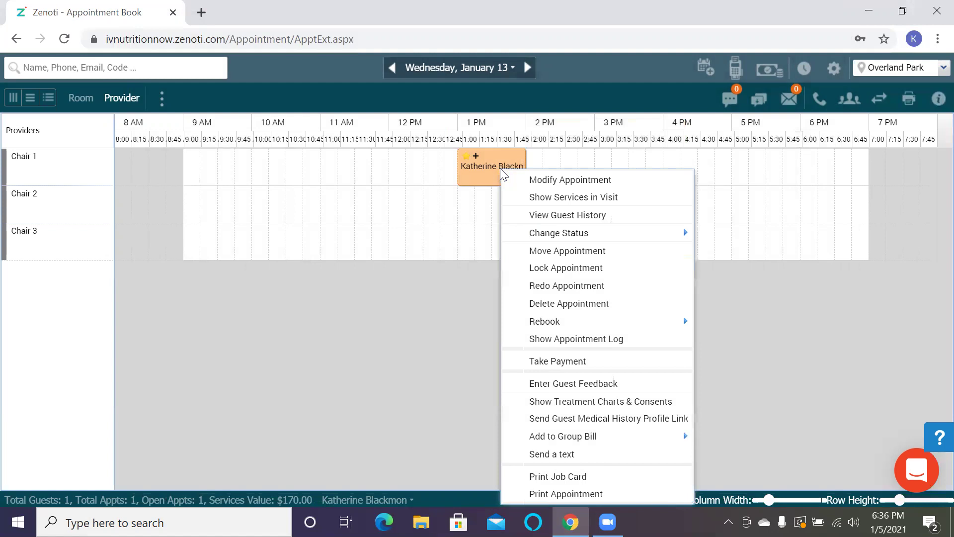
click(576, 405)
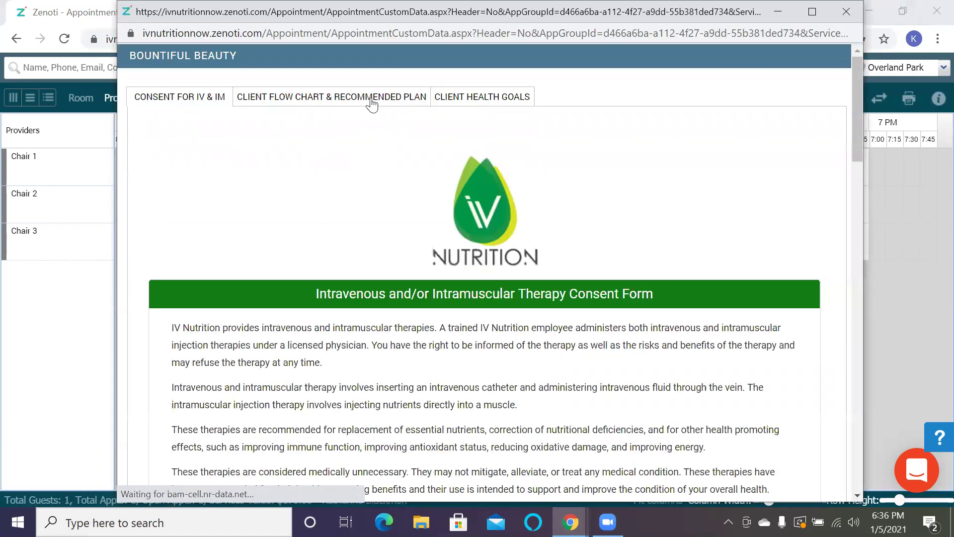
click(373, 100)
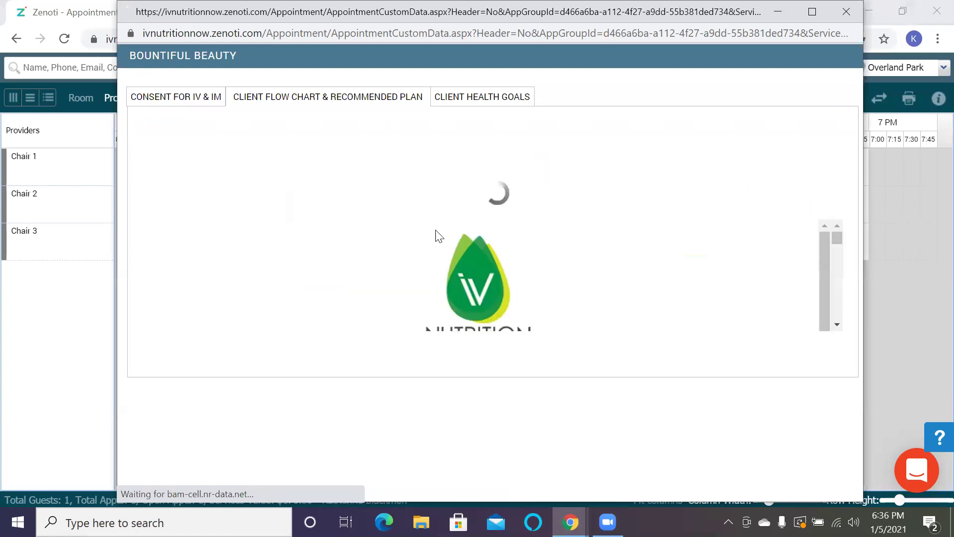
mouse_move(853, 105)
mouse_down()
mouse_move(879, 309)
mouse_move(878, 472)
mouse_up()
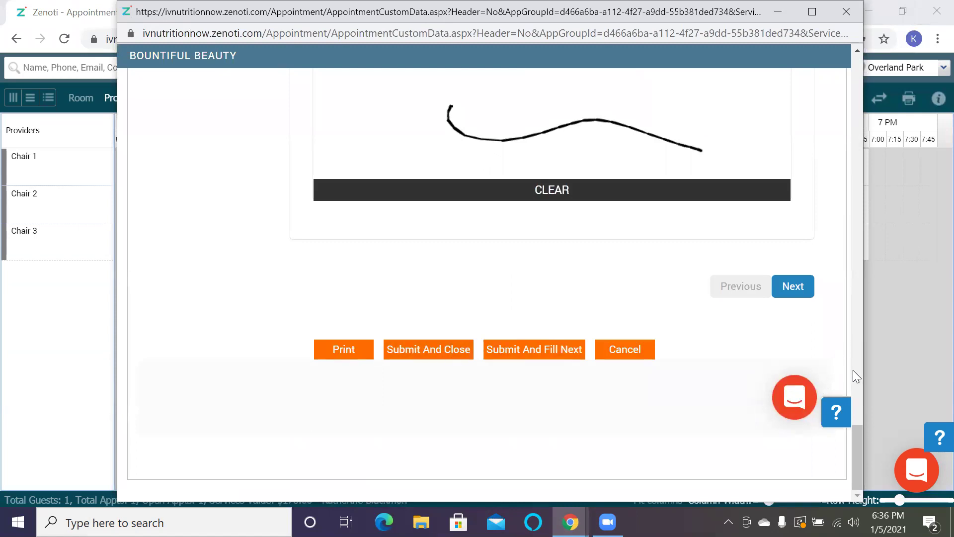
mouse_move(858, 428)
mouse_down()
mouse_move(875, 140)
mouse_move(865, 85)
mouse_move(934, 455)
mouse_up()
scroll(846, 454, down, 3)
Review the Recommended / Care Record page, leaving the care record date empty.
click(807, 295)
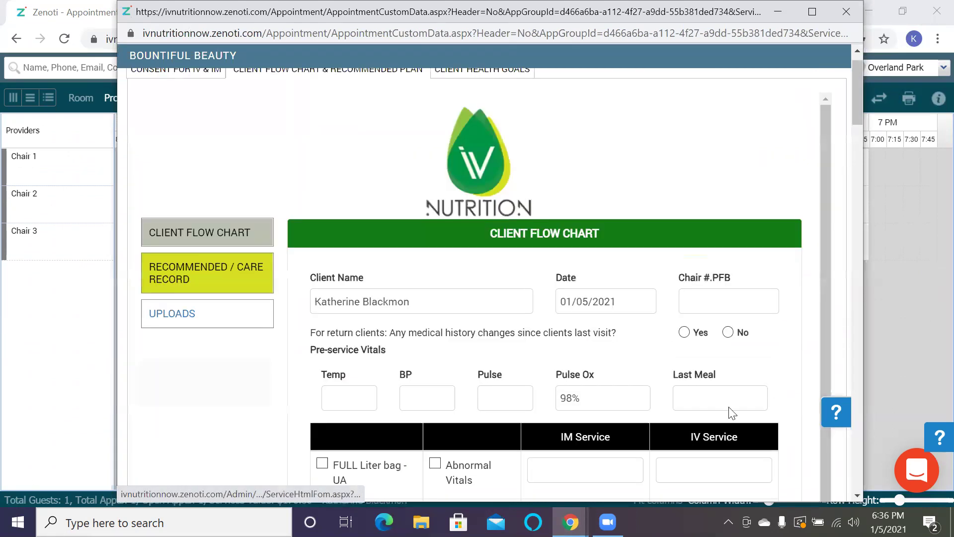
scroll(431, 323, down, 5)
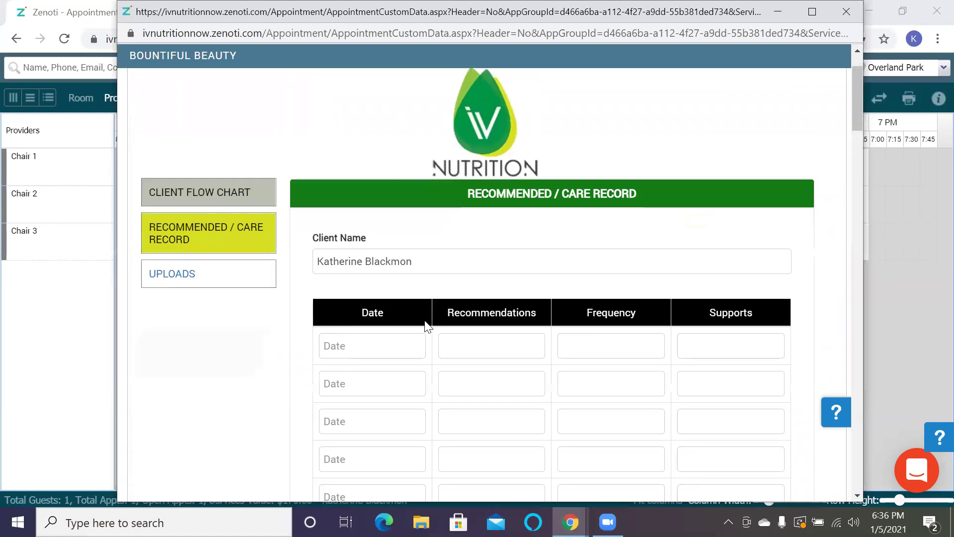
scroll(430, 323, up, 2)
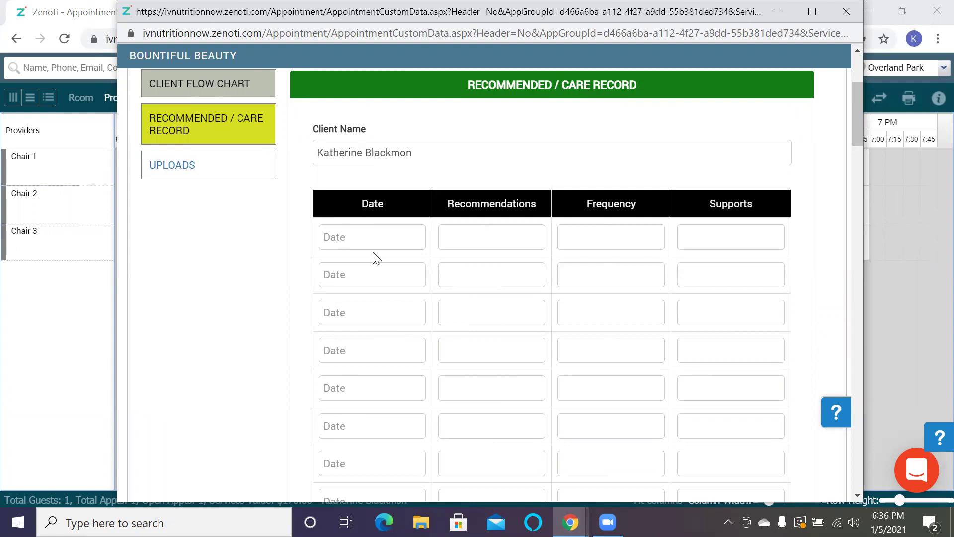
click(386, 237)
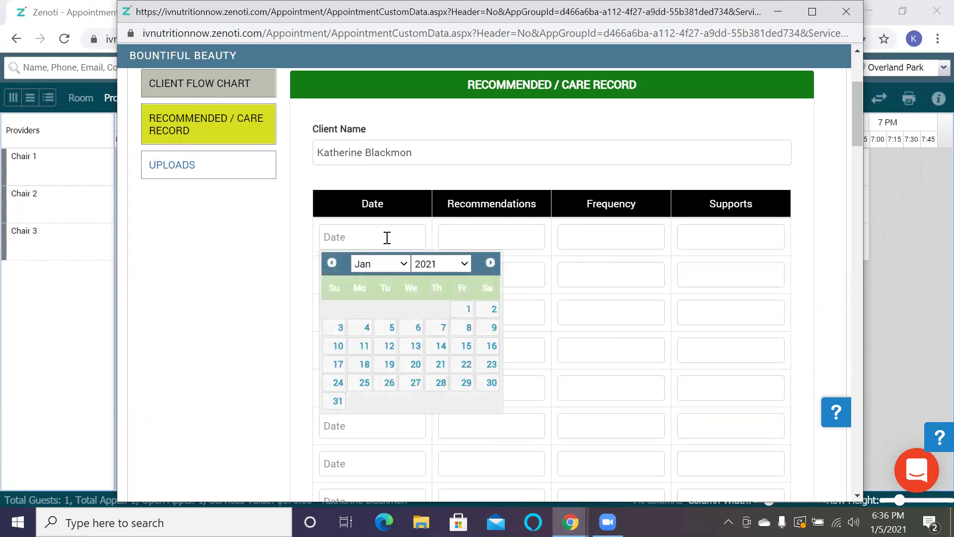
click(472, 186)
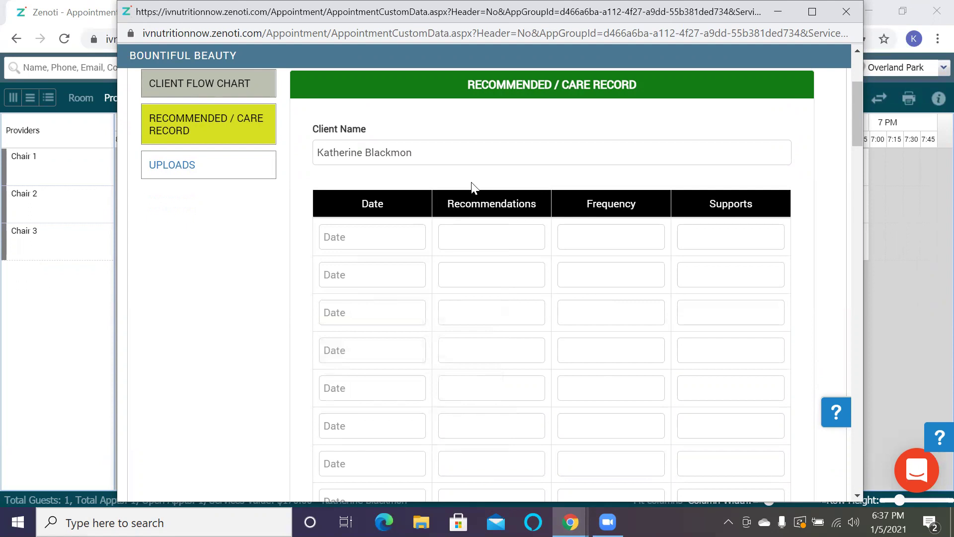
Check the Uploads page, then submit the forms and confirm the save alert.
click(246, 164)
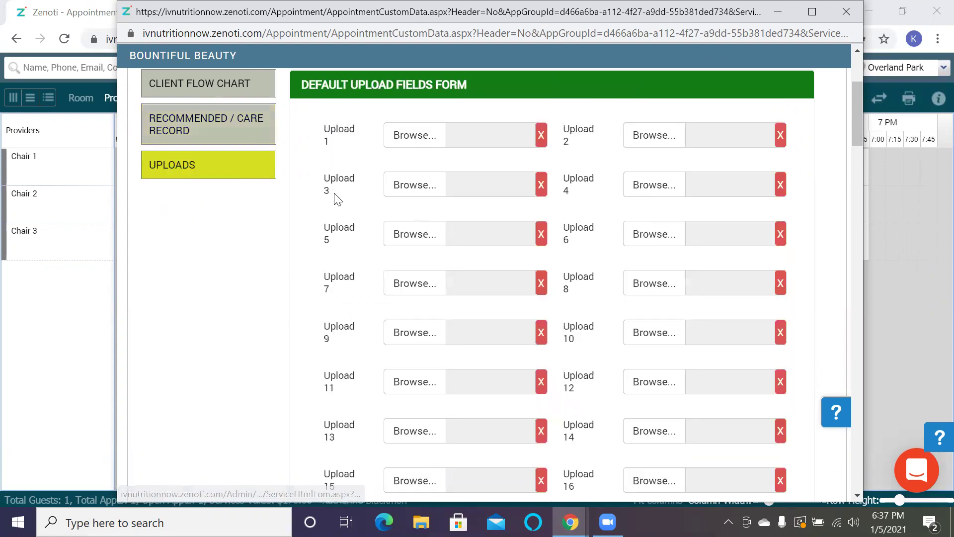
scroll(336, 194, down, 5)
scroll(338, 194, up, 8)
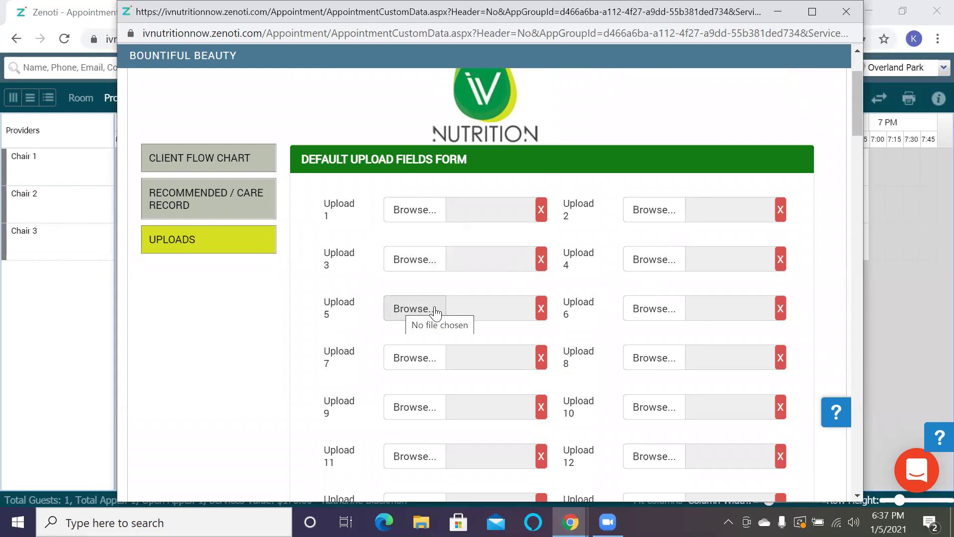
scroll(406, 303, down, 6)
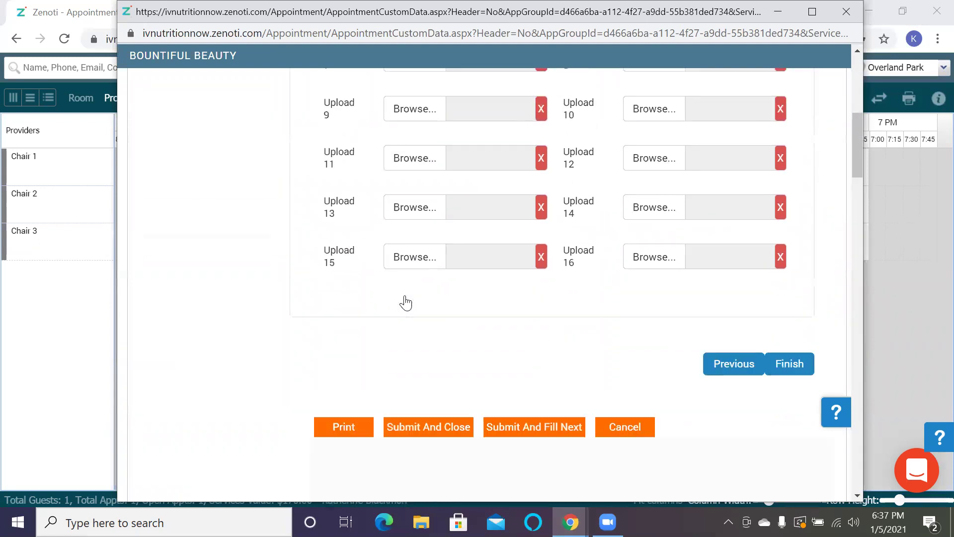
click(420, 428)
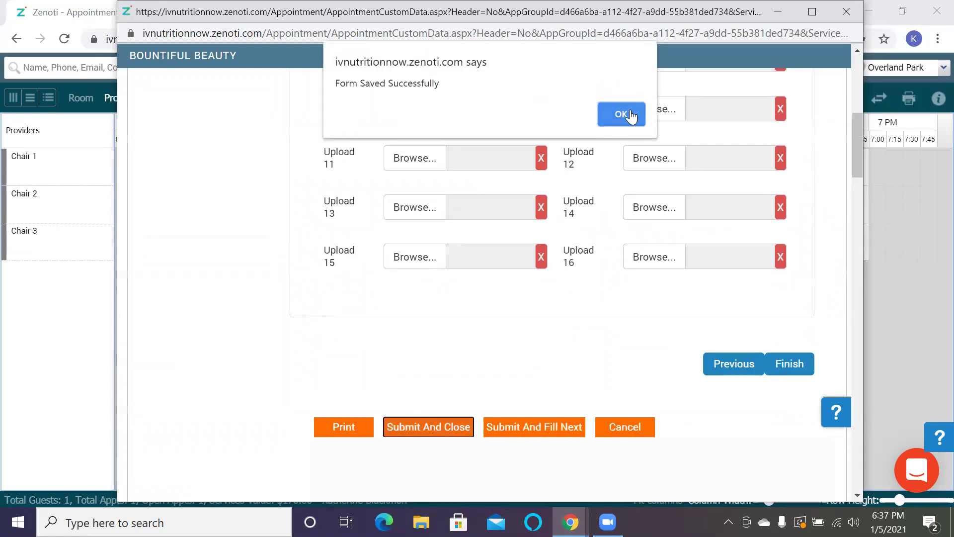
click(621, 115)
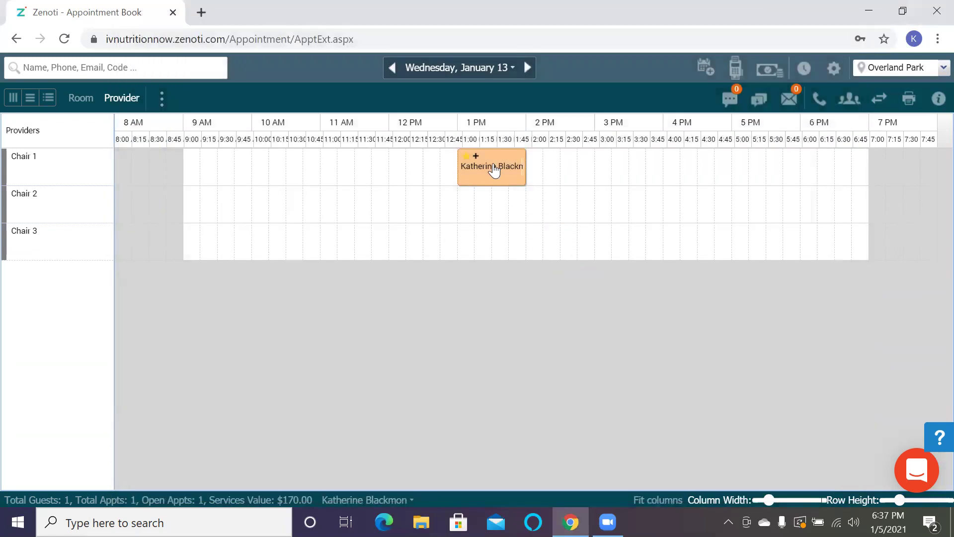
Take Payment on the client's appointment to bring up the $225.00 invoice.
right_click(494, 169)
mouse_move(618, 226)
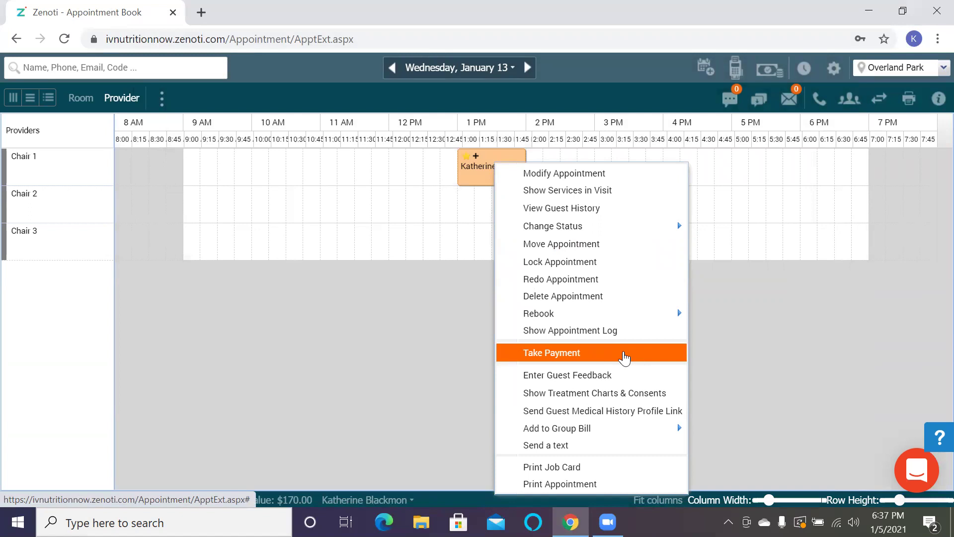
click(625, 354)
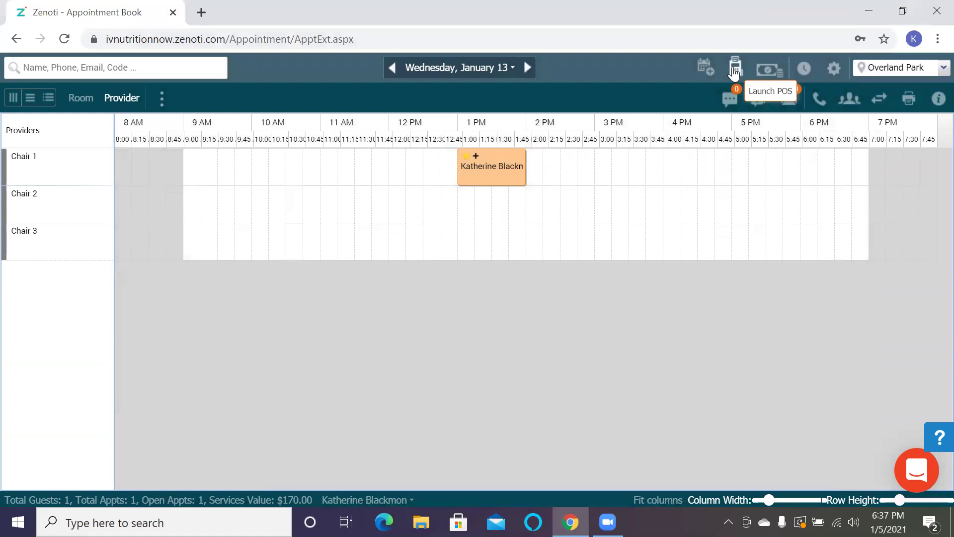
right_click(489, 172)
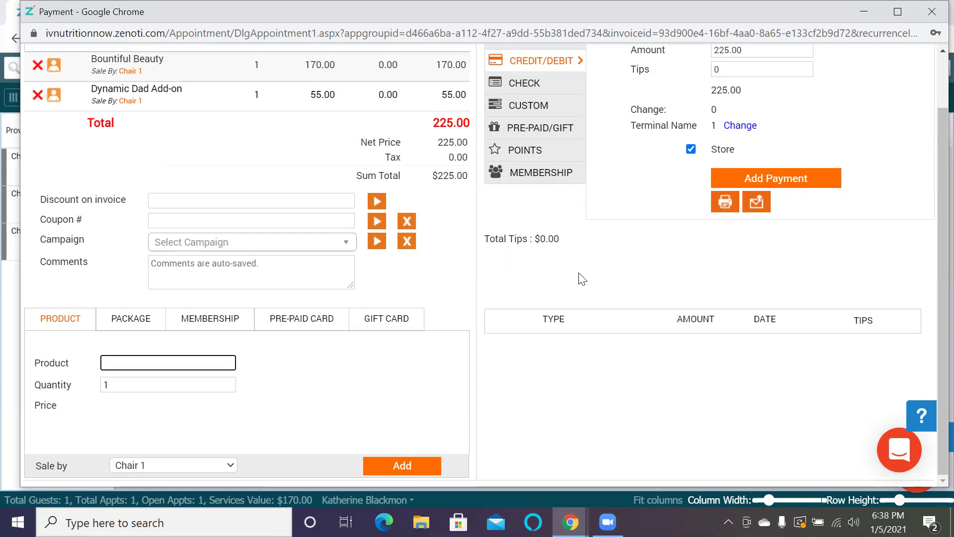
scroll(587, 278, up, 1)
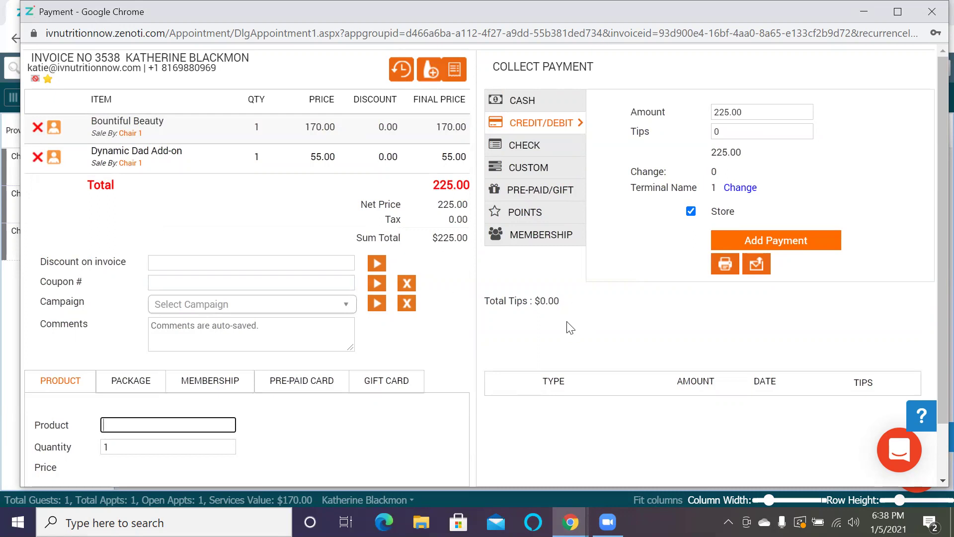
scroll(569, 326, down, 1)
scroll(570, 320, up, 1)
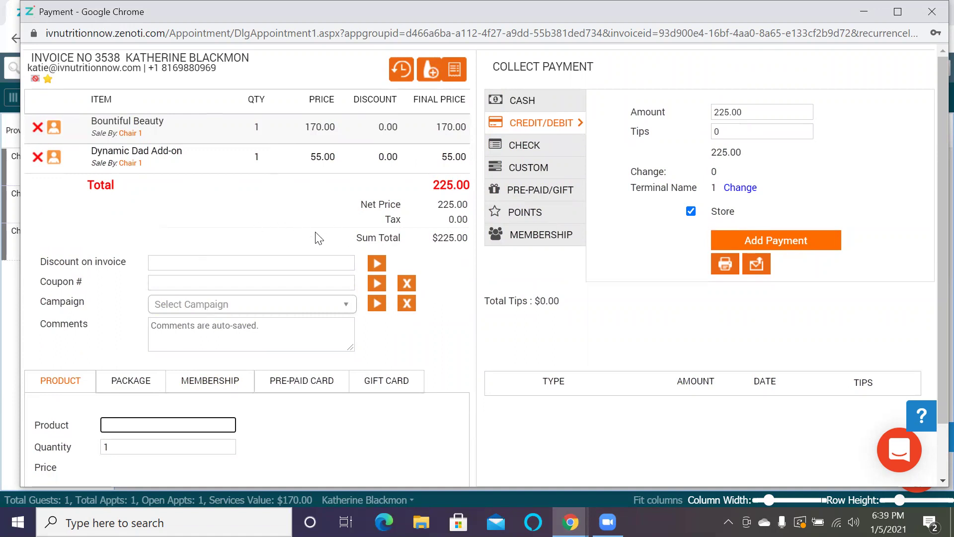
Add Focus Max to the invoice for a $268.53 total, then reopen payment on the Membership tab.
scroll(324, 337, down, 2)
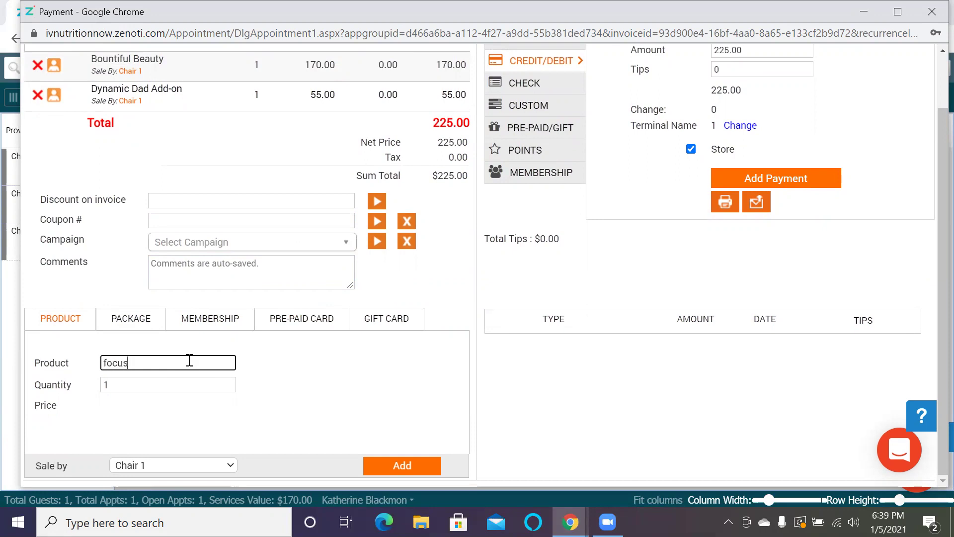
click(168, 382)
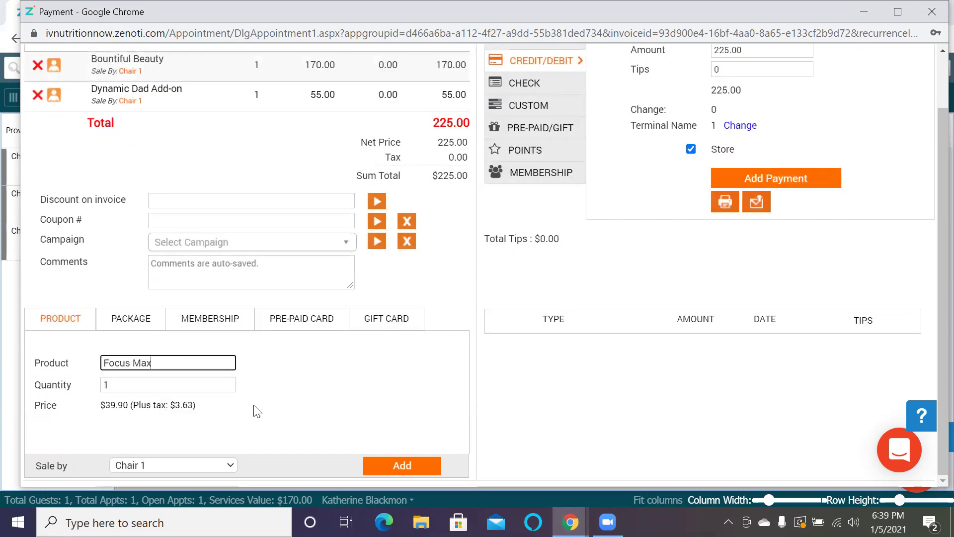
click(371, 467)
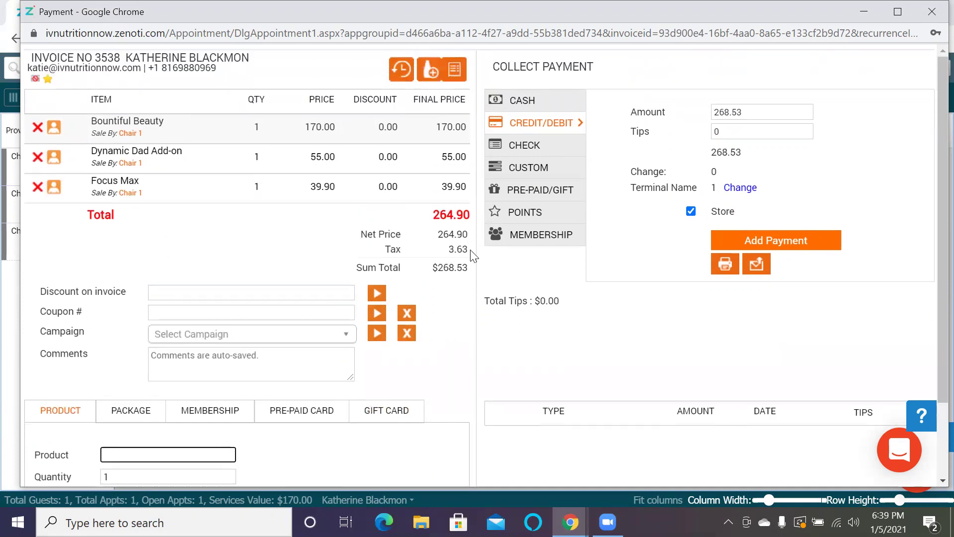
click(436, 72)
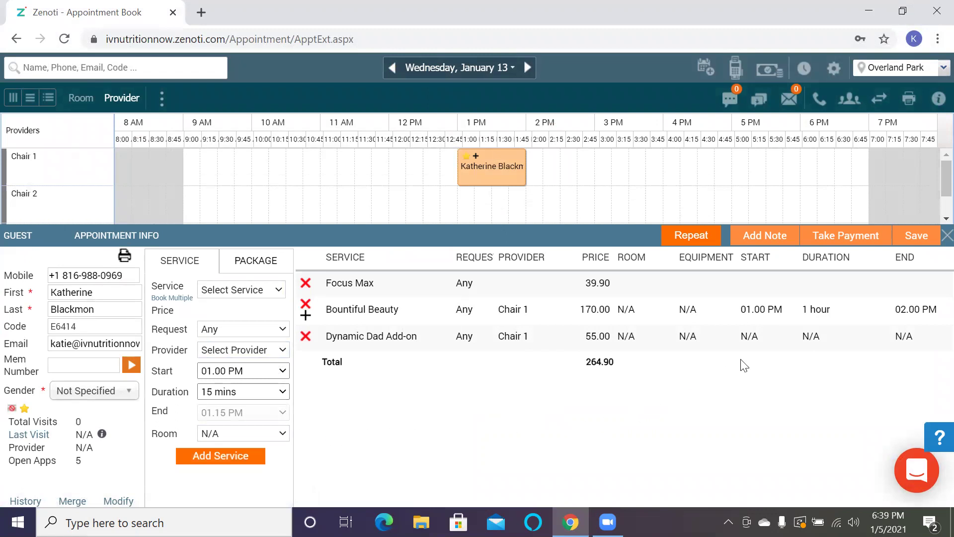
click(818, 240)
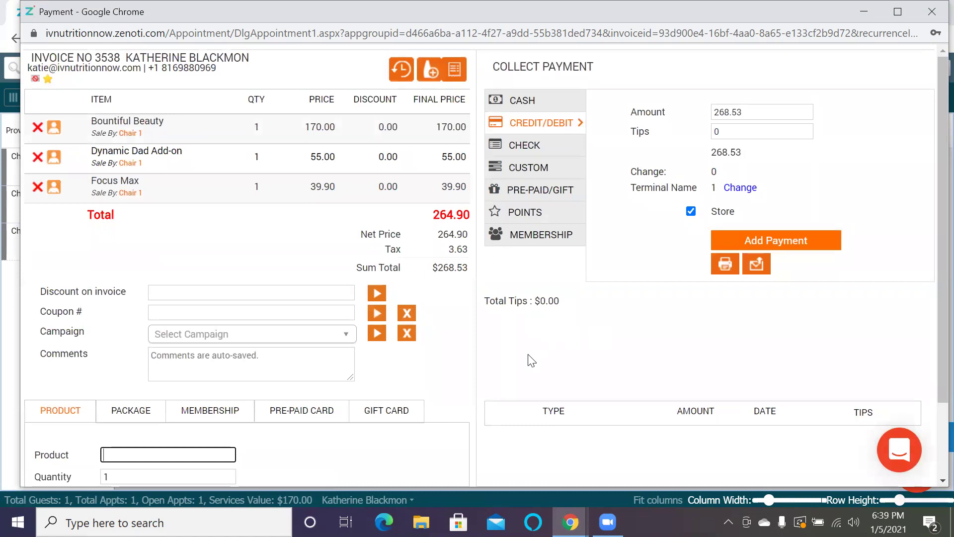
click(235, 418)
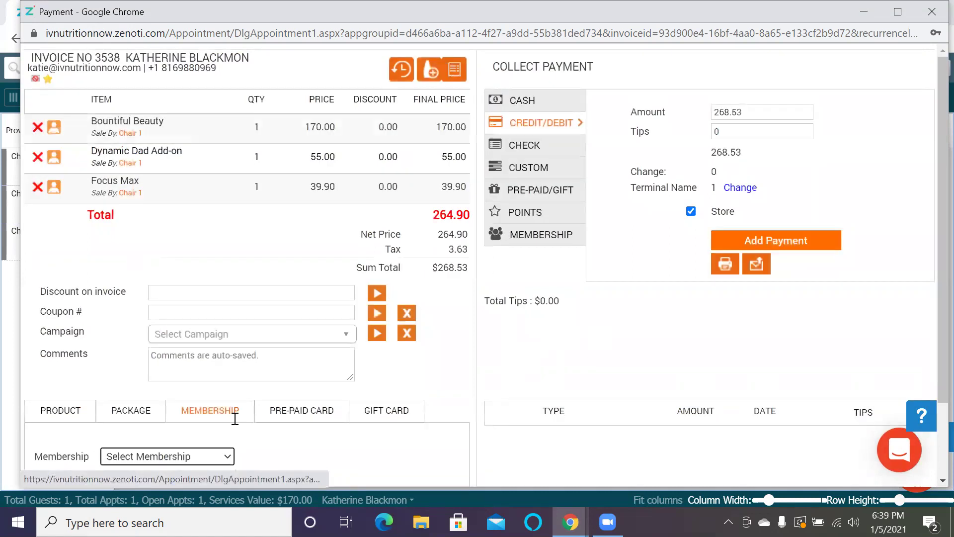
Choose the Tier 1 membership and add it at $94.00, making the sum total $362.53.
scroll(239, 413, down, 2)
click(227, 365)
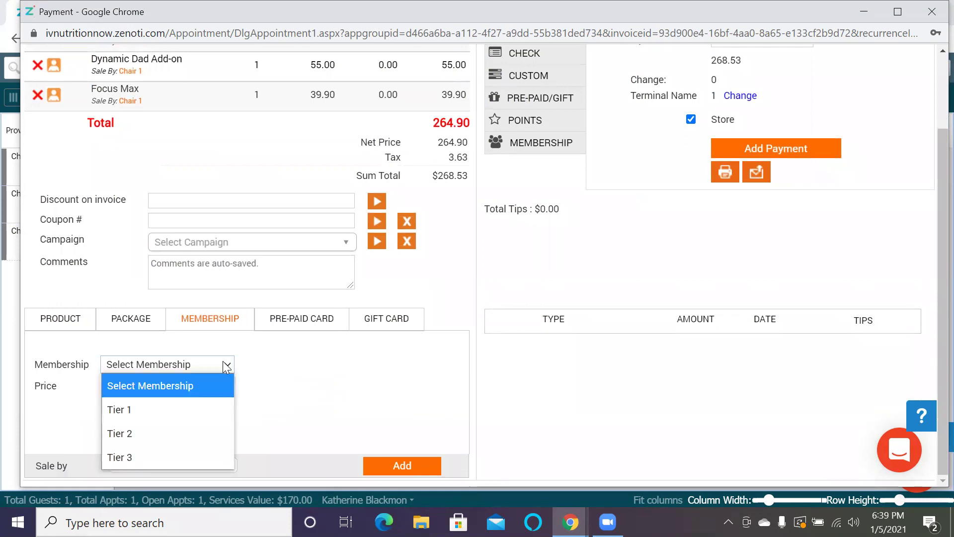
click(211, 406)
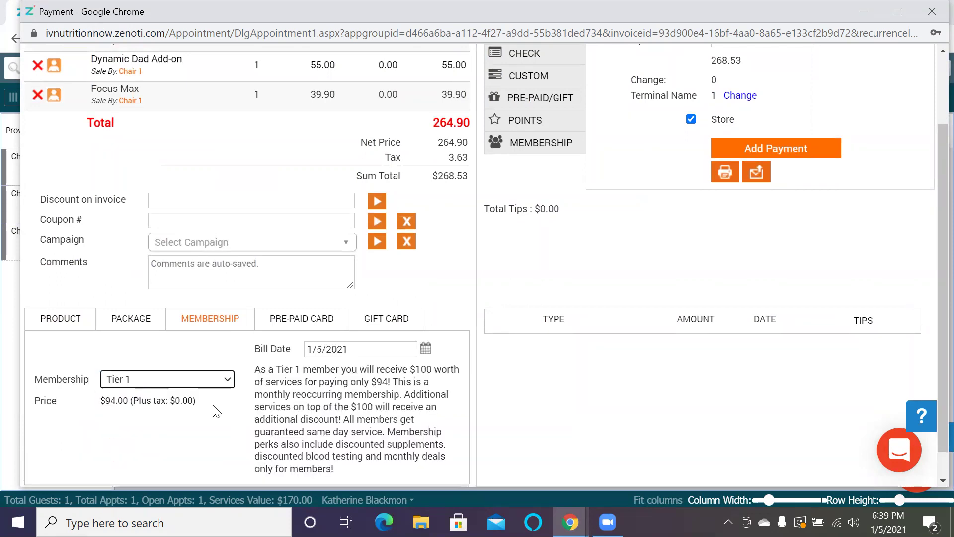
scroll(231, 413, down, 1)
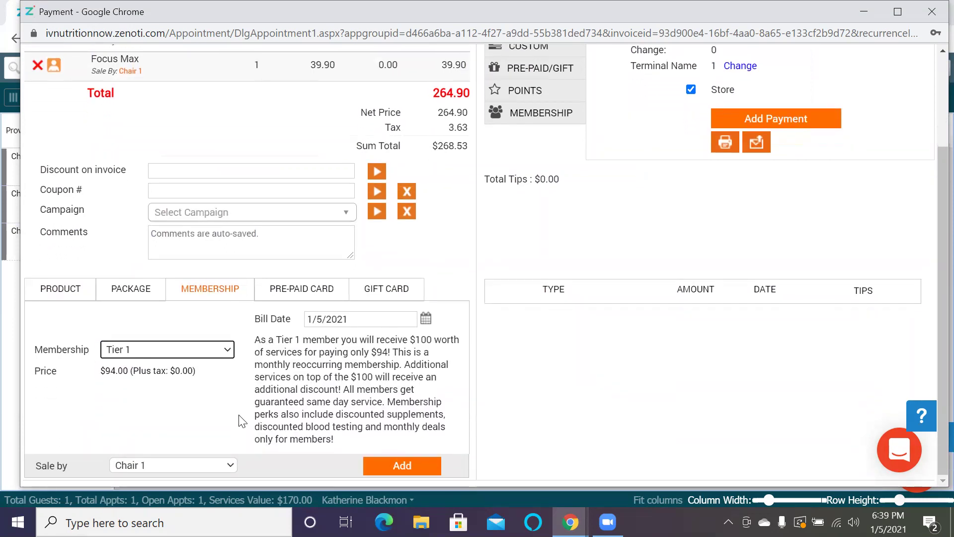
click(388, 468)
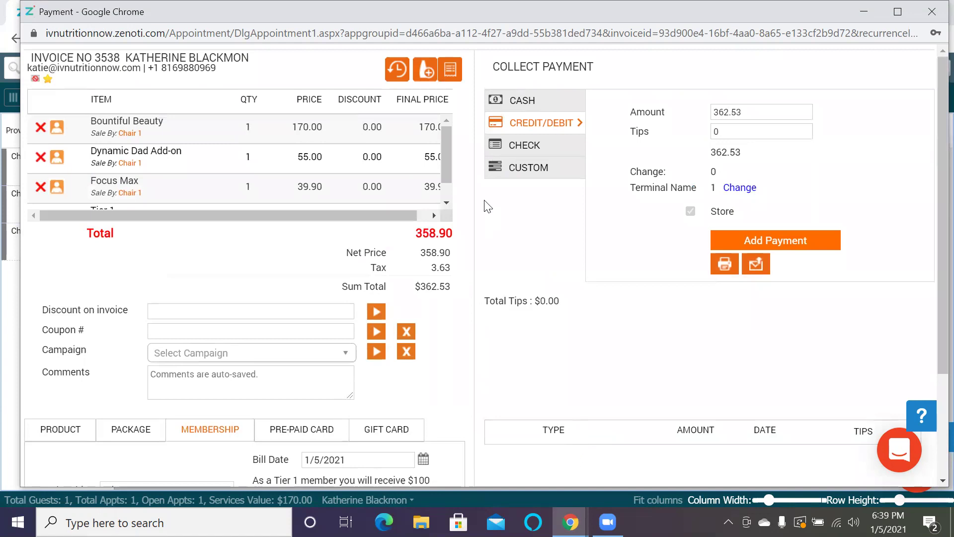
scroll(450, 169, down, 1)
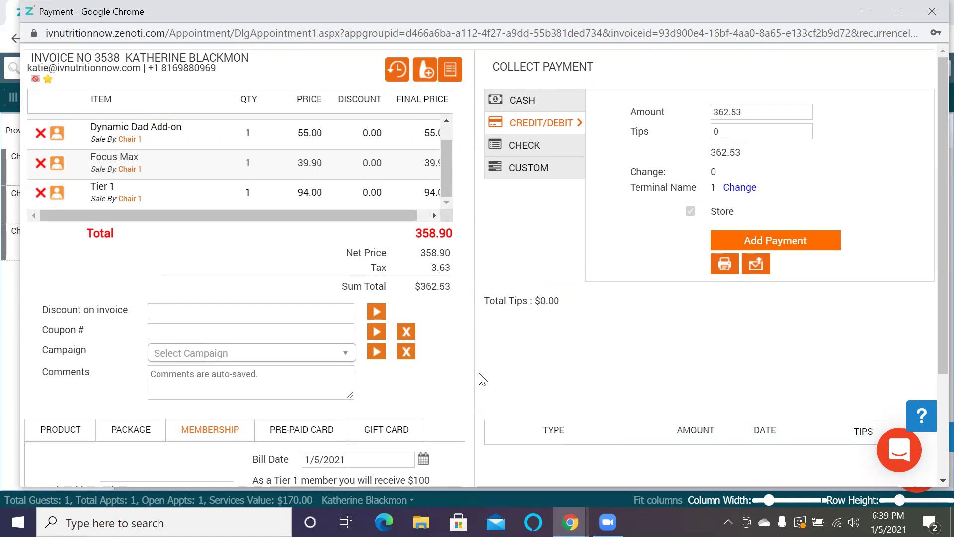
Enter 25 in Discount on invoice and apply it, leaving Campaign unselected.
click(324, 309)
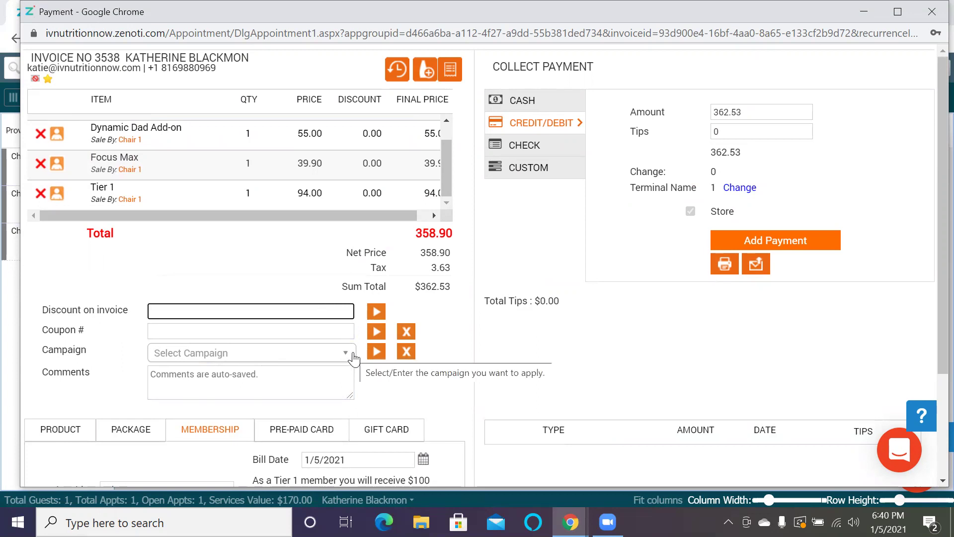
click(348, 354)
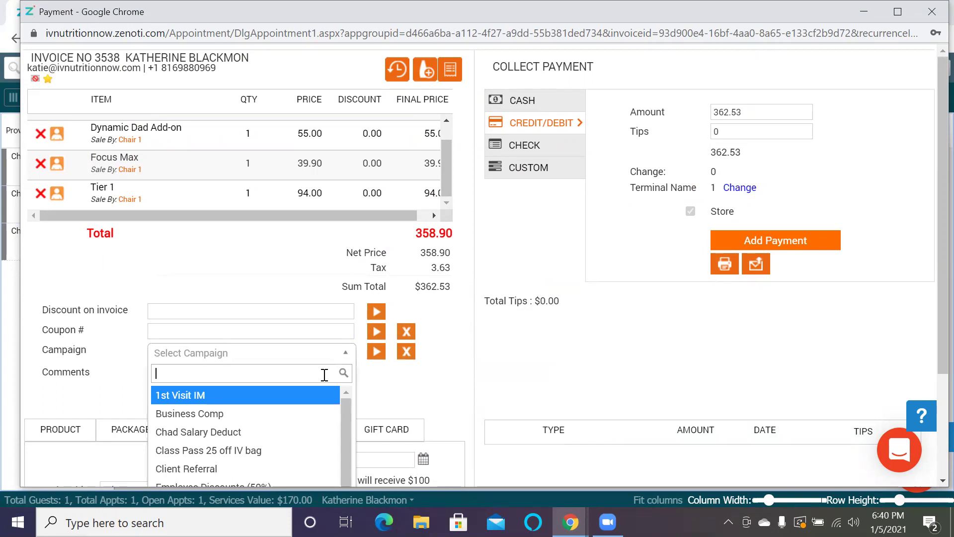
scroll(277, 408, down, 2)
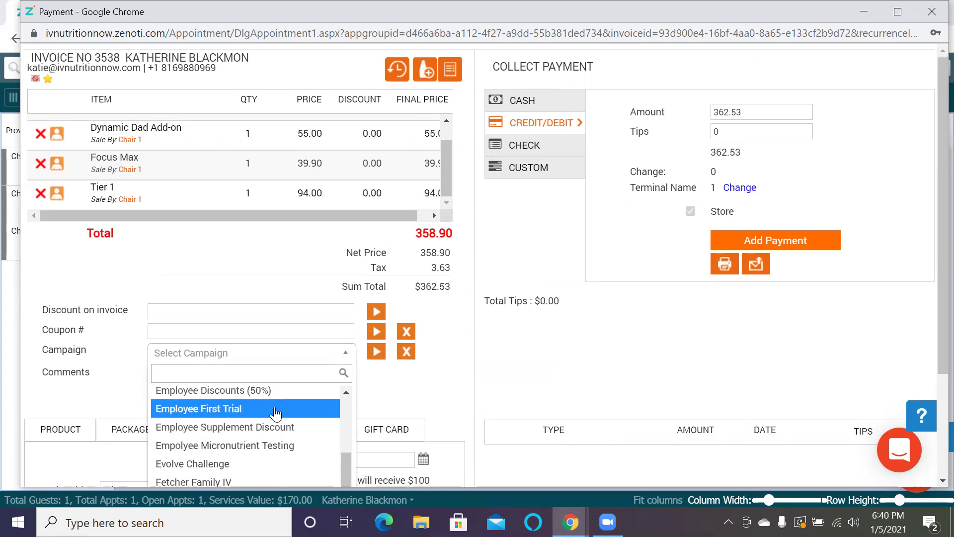
scroll(390, 397, down, 2)
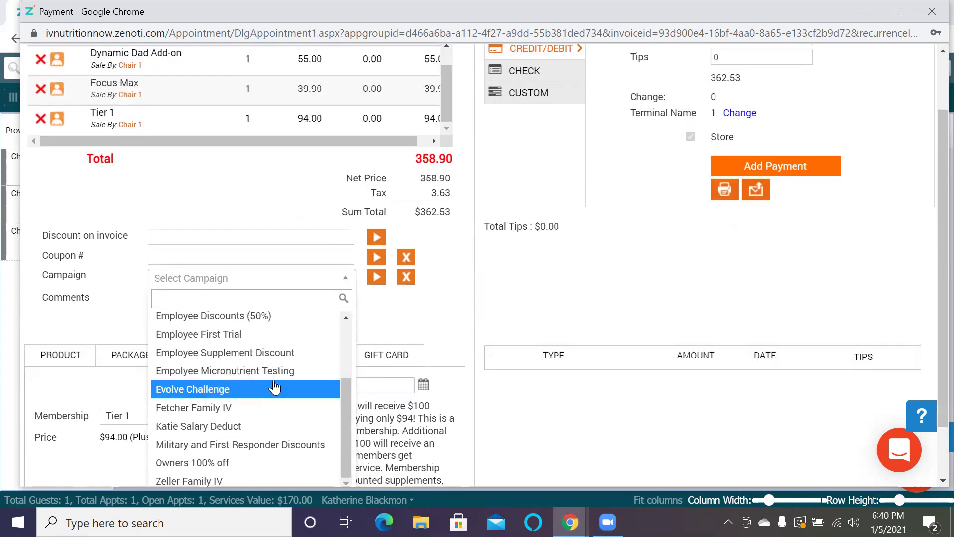
scroll(274, 387, up, 2)
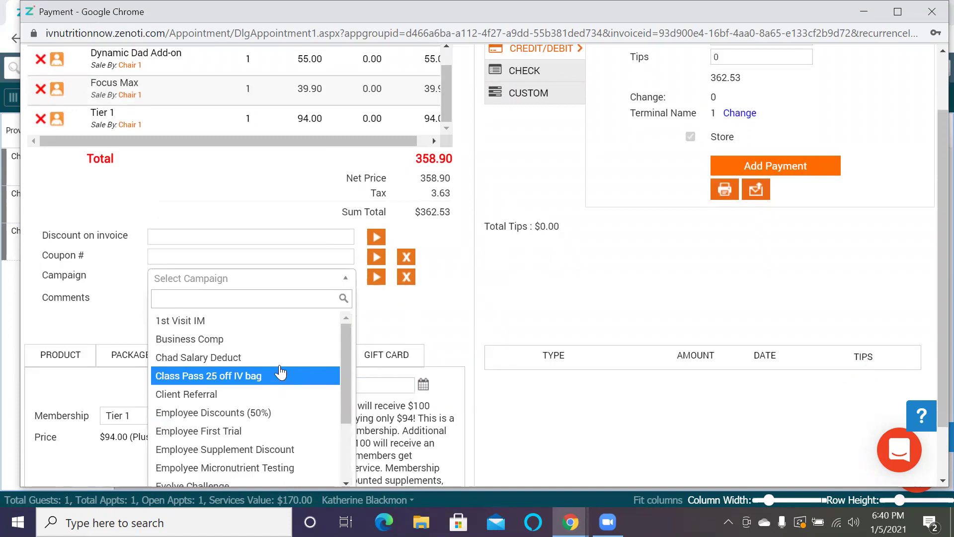
click(219, 234)
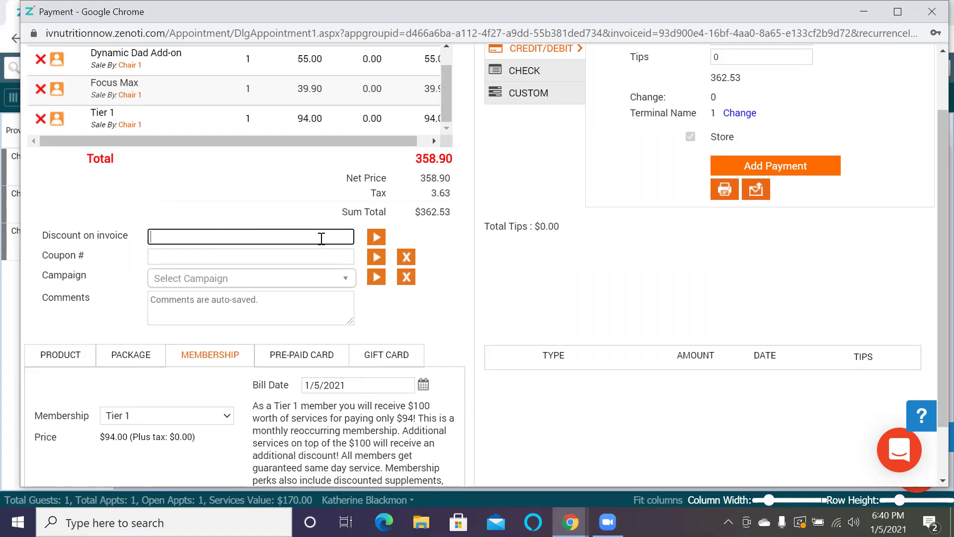
text(25)
click(373, 237)
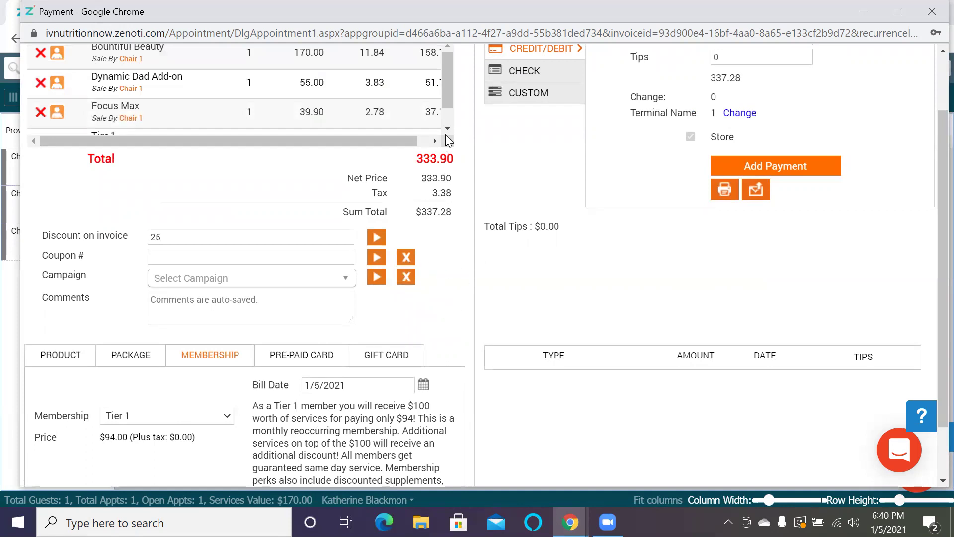
Save the invoice comment, confirm it, and close the campaign list without choosing one.
scroll(445, 122, down, 1)
drag(398, 141, 409, 140)
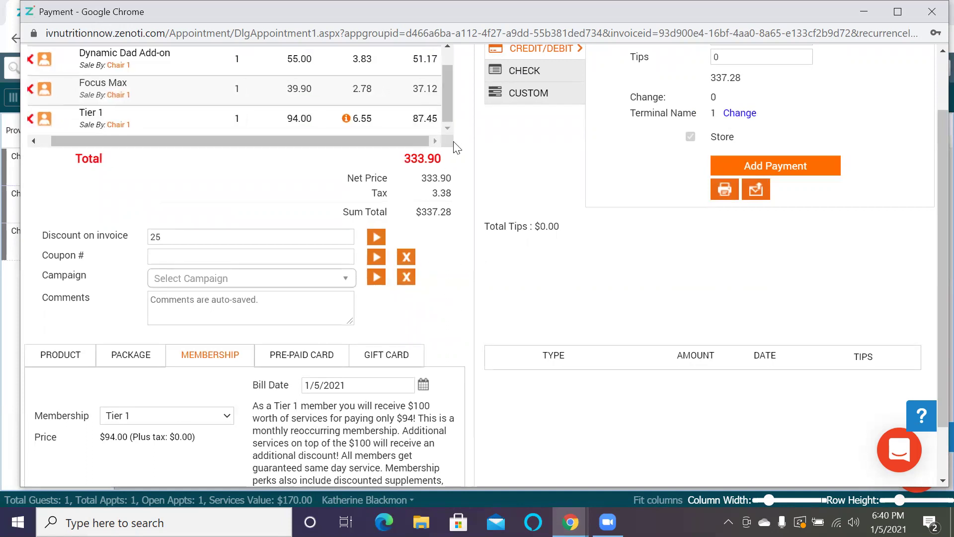
scroll(467, 204, up, 2)
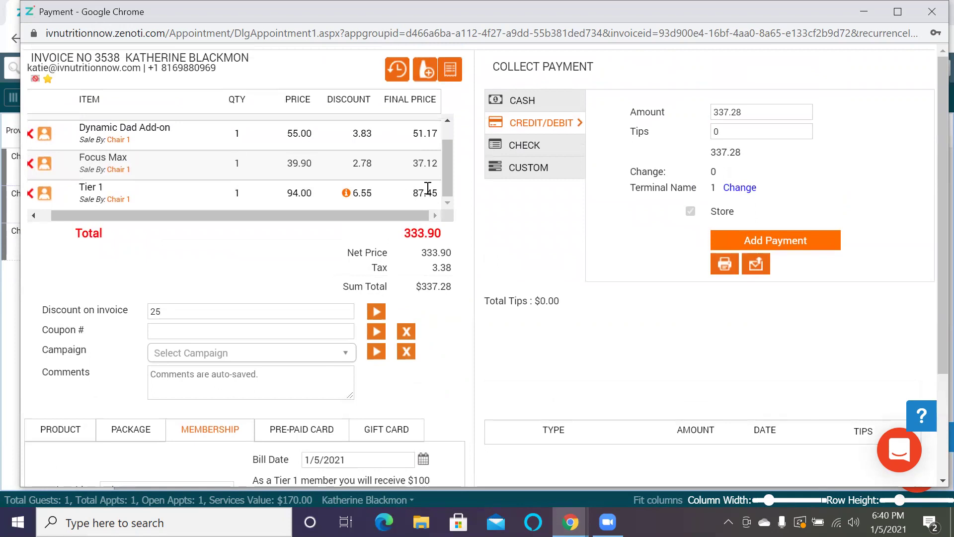
drag(388, 215, 288, 218)
click(222, 379)
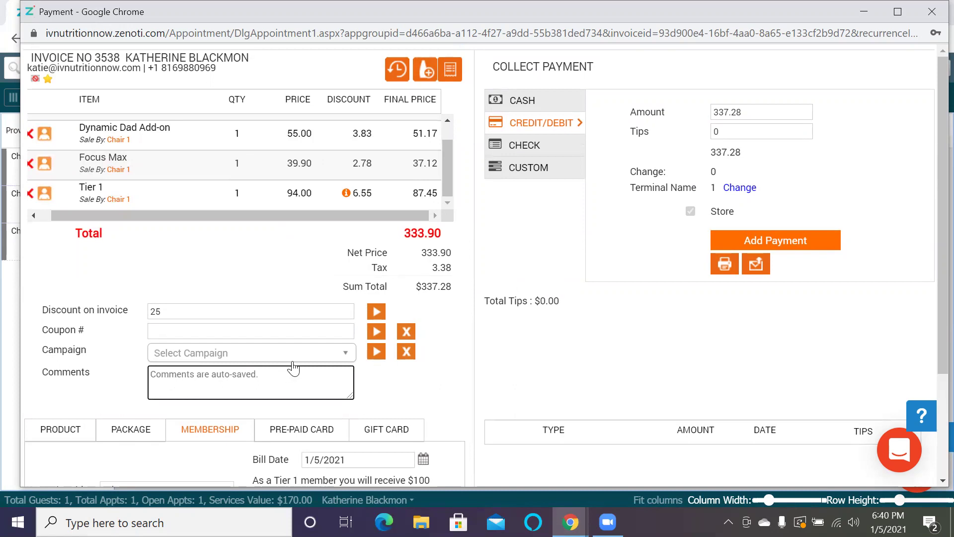
click(349, 355)
click(482, 245)
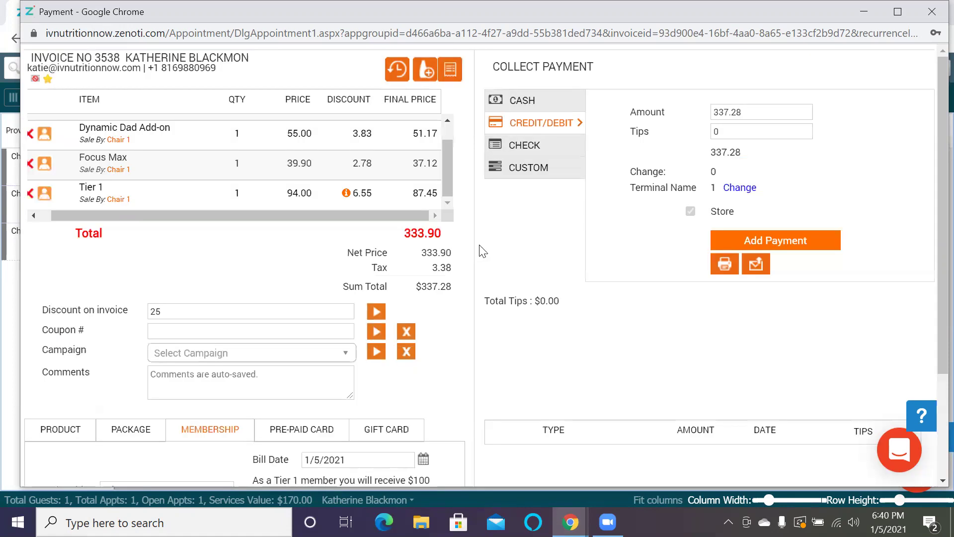
scroll(318, 398, down, 2)
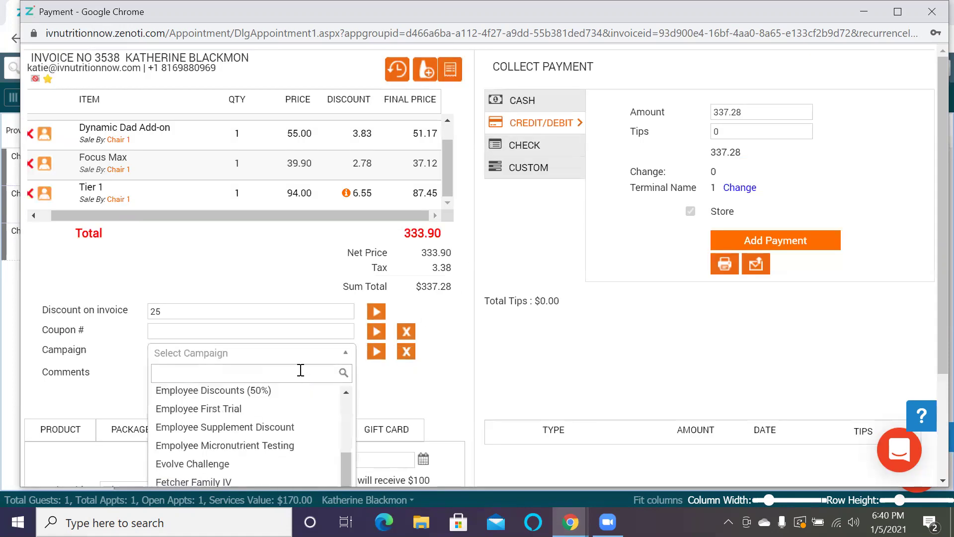
scroll(324, 409, up, 3)
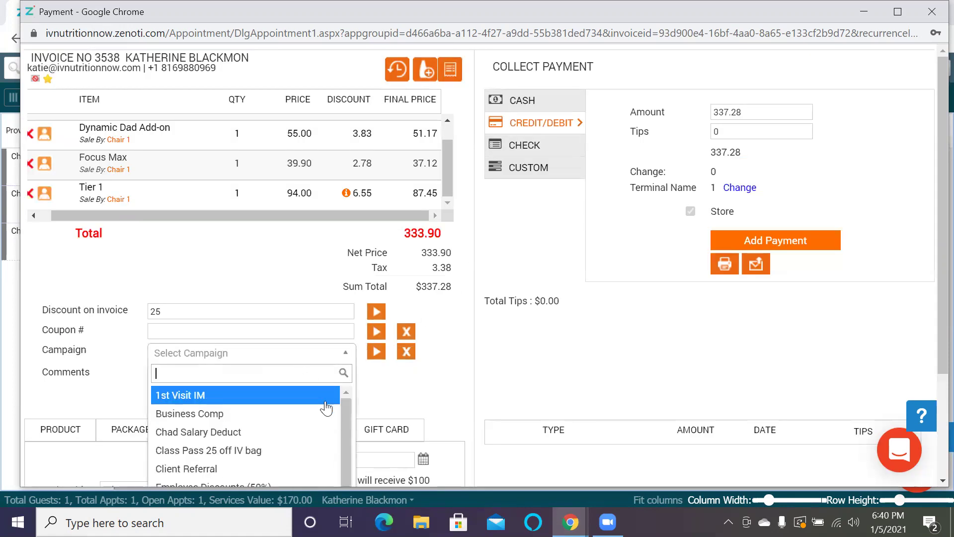
click(448, 382)
scroll(535, 402, down, 3)
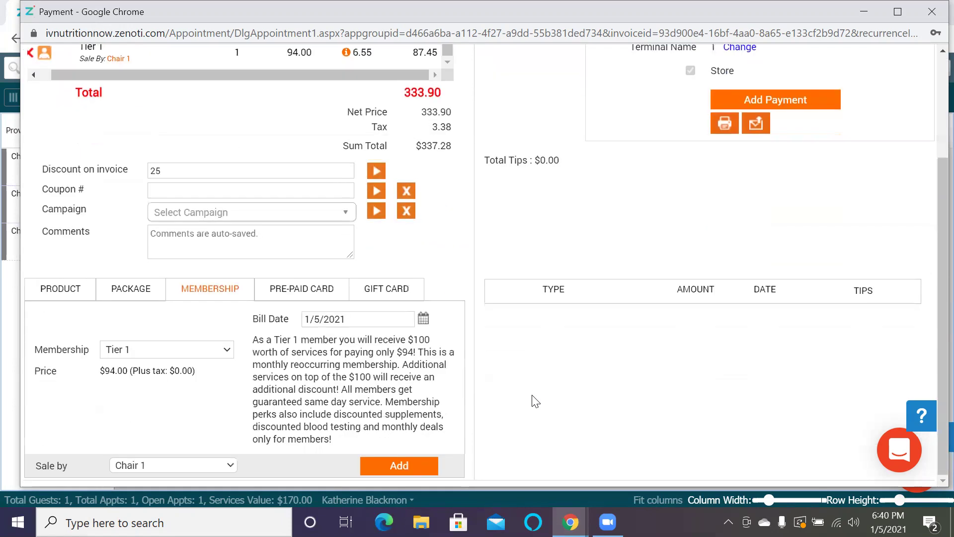
scroll(535, 402, up, 3)
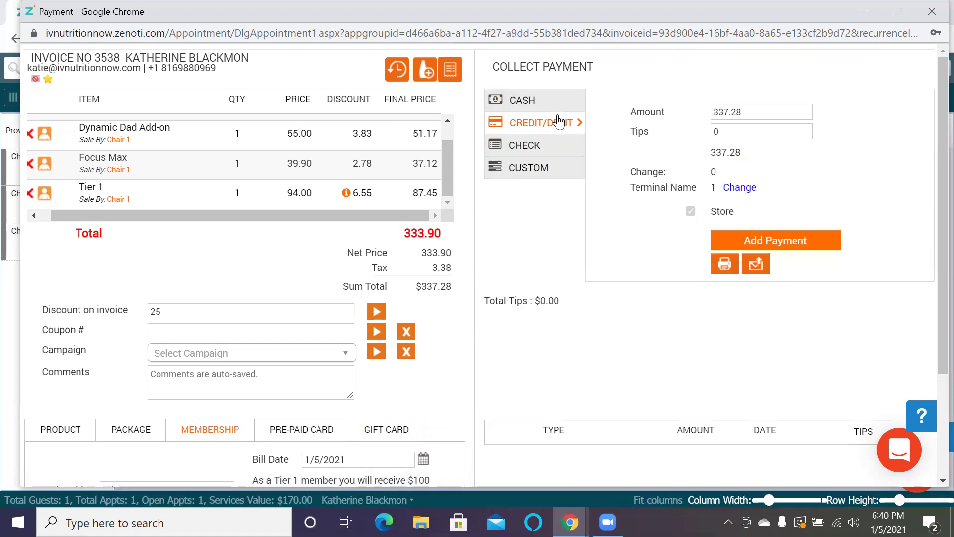
click(749, 188)
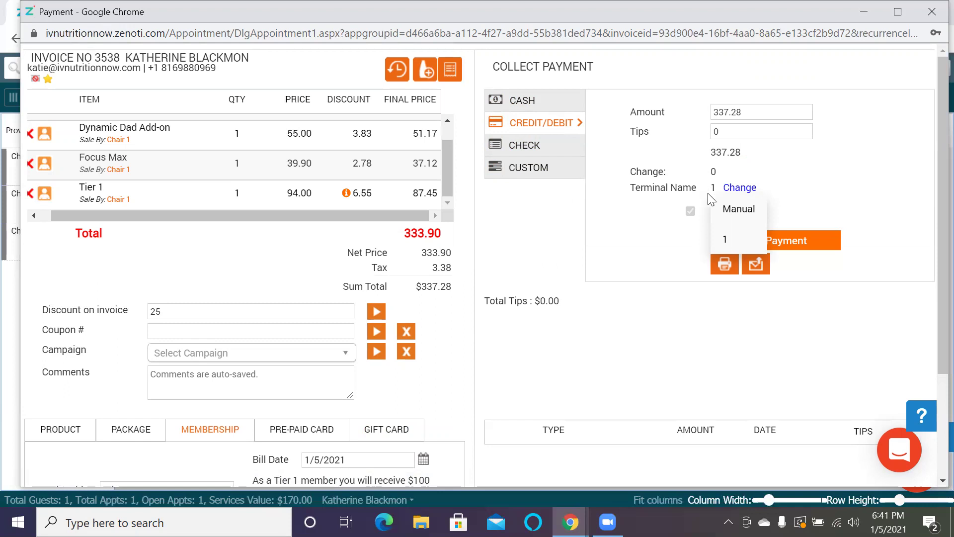
click(732, 209)
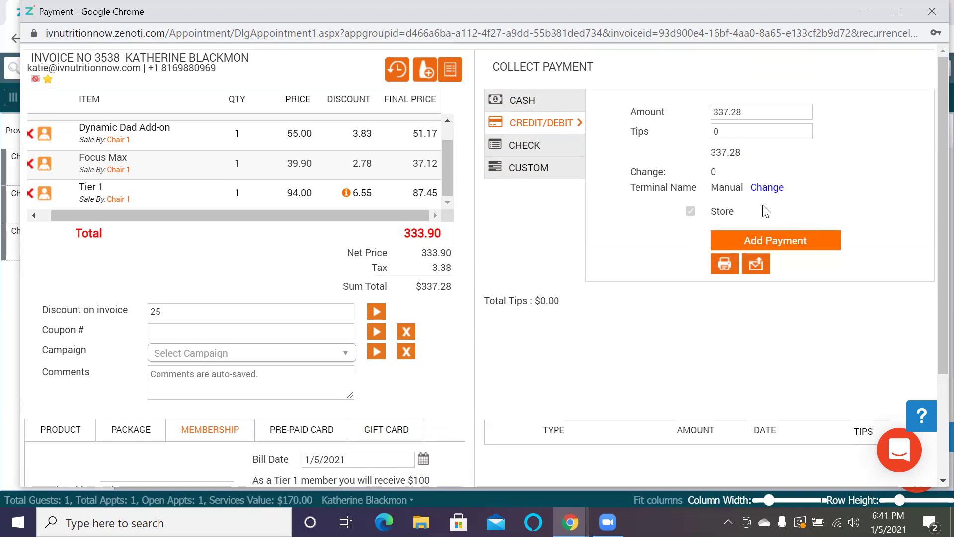
click(768, 242)
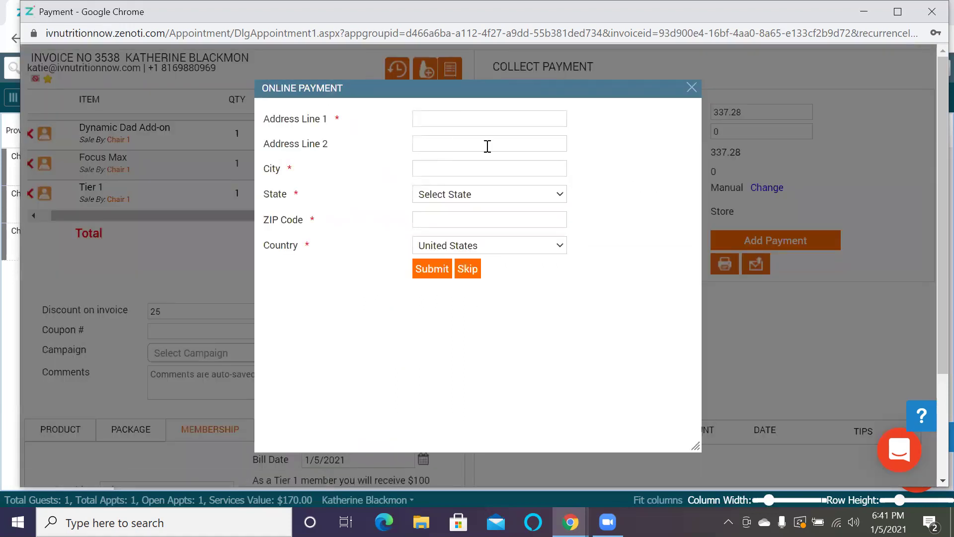
click(472, 270)
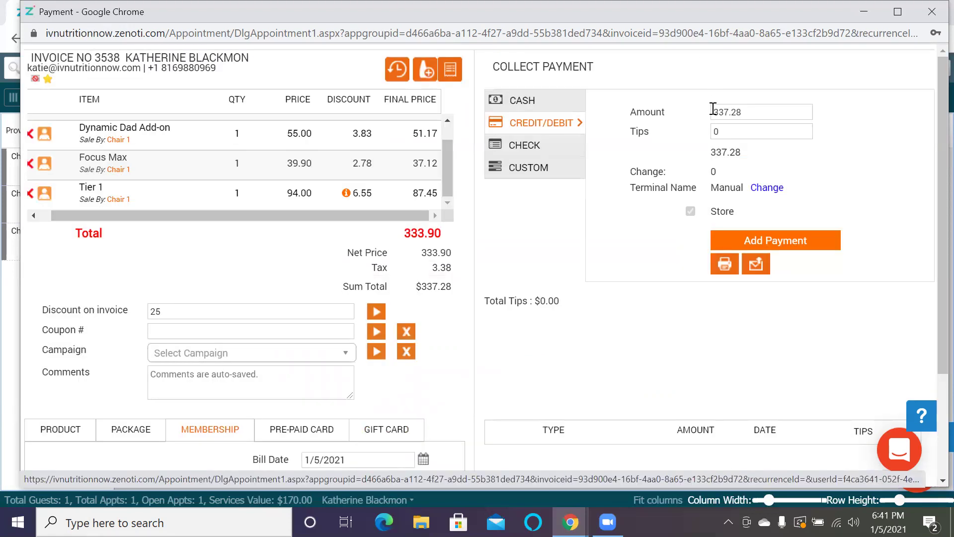
click(692, 50)
click(767, 188)
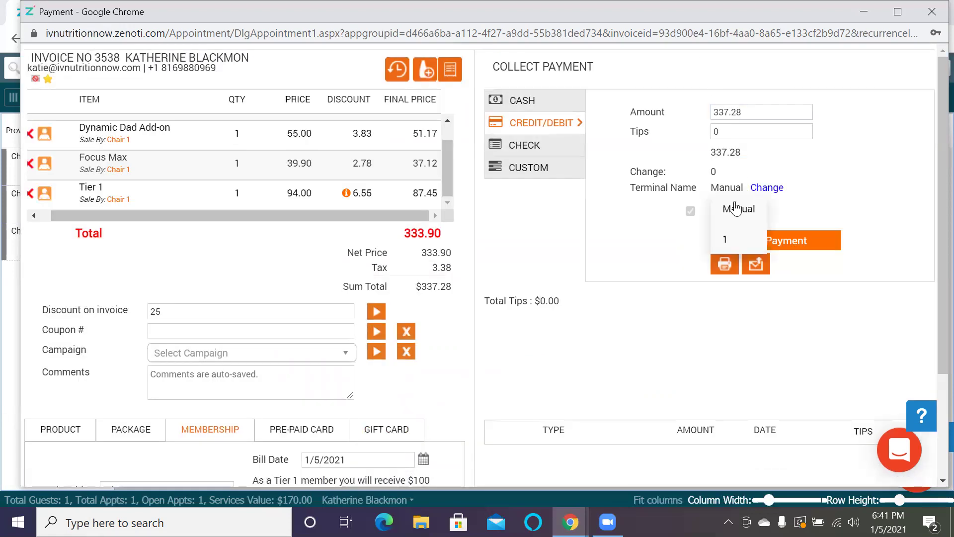
click(725, 237)
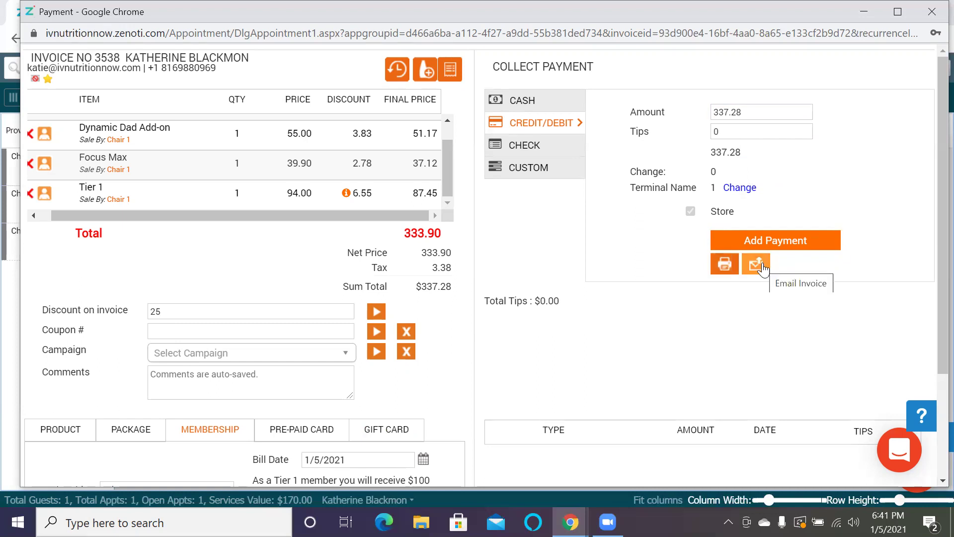
Scroll through the $337.28 invoice and membership details to review them.
scroll(749, 345, down, 3)
scroll(748, 345, up, 3)
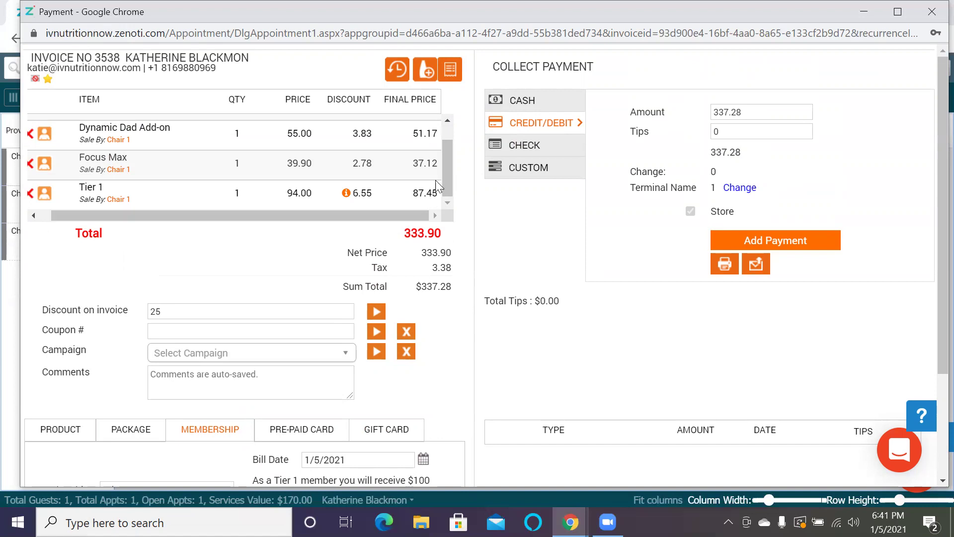
scroll(442, 170, up, 2)
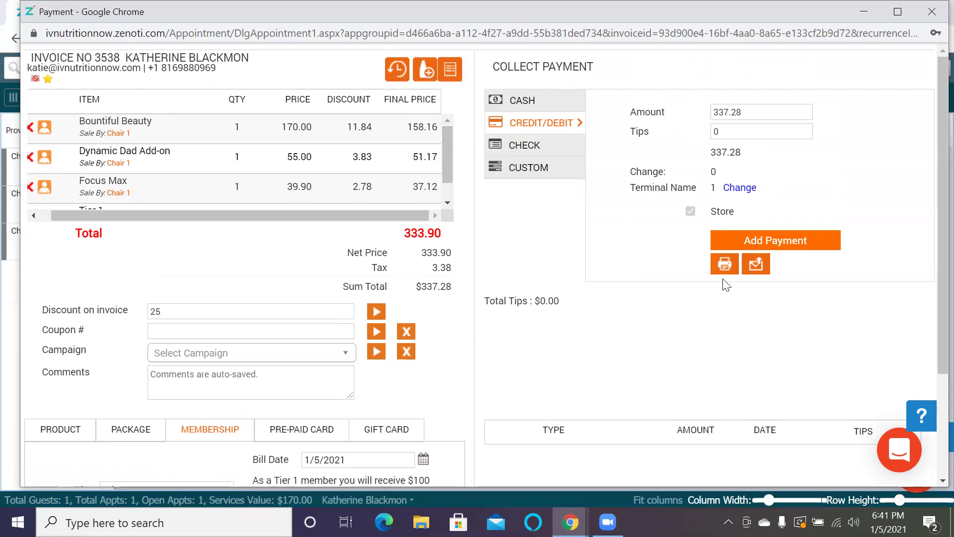
scroll(617, 350, down, 3)
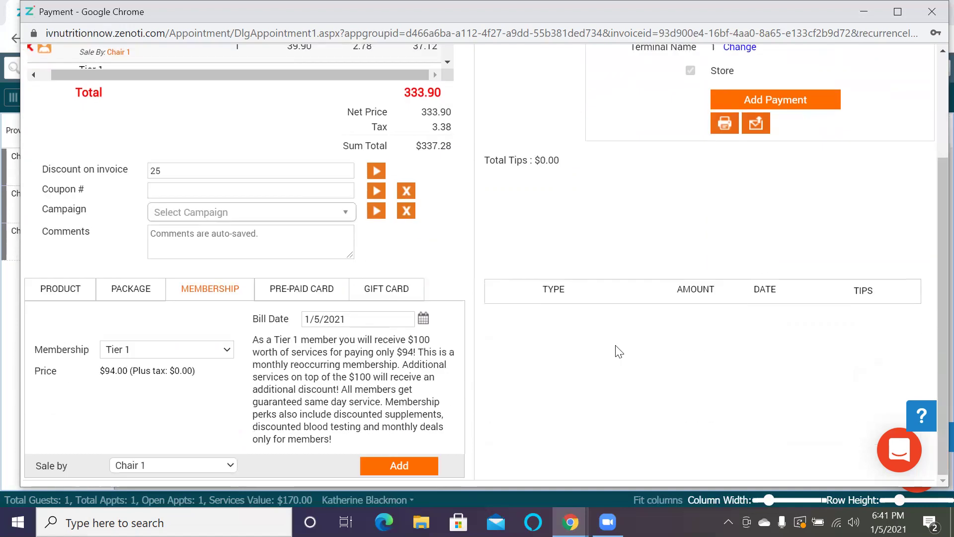
scroll(615, 349, up, 3)
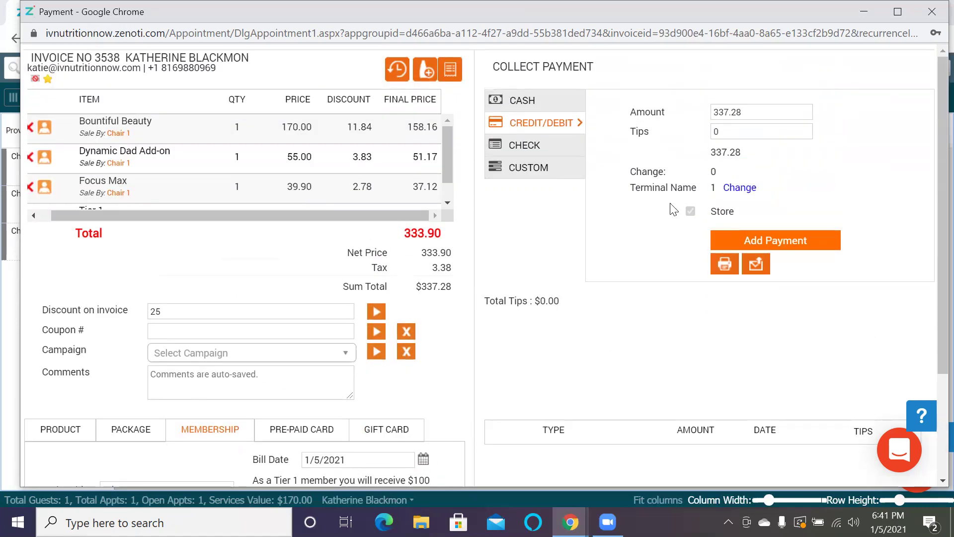
click(928, 13)
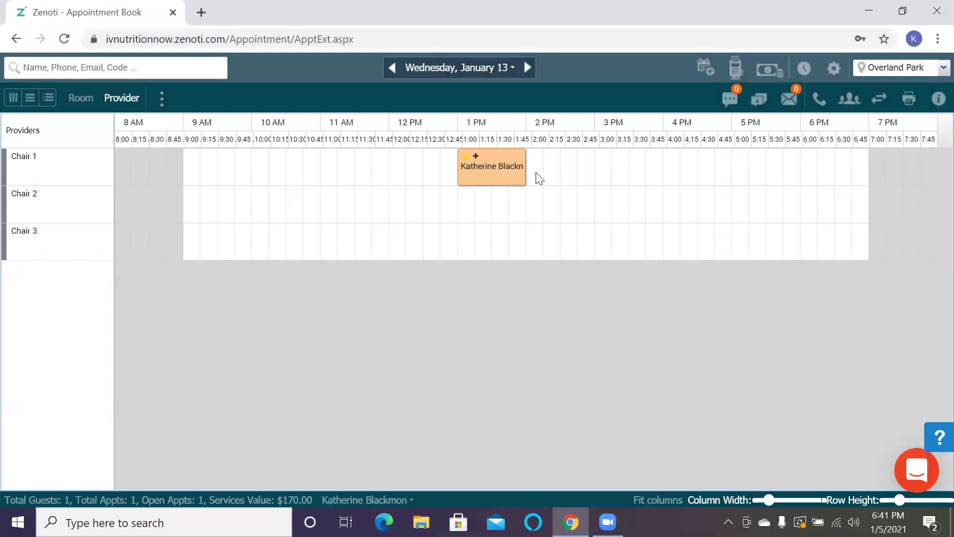
click(497, 169)
Switch the appointment book to Thursday, December 31 using the date picker.
right_click(473, 175)
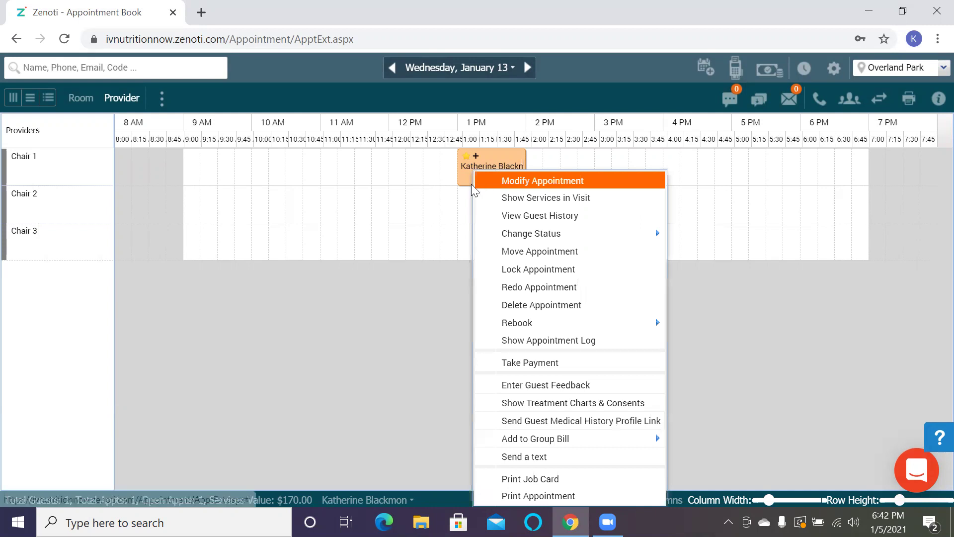
click(450, 192)
right_click(450, 192)
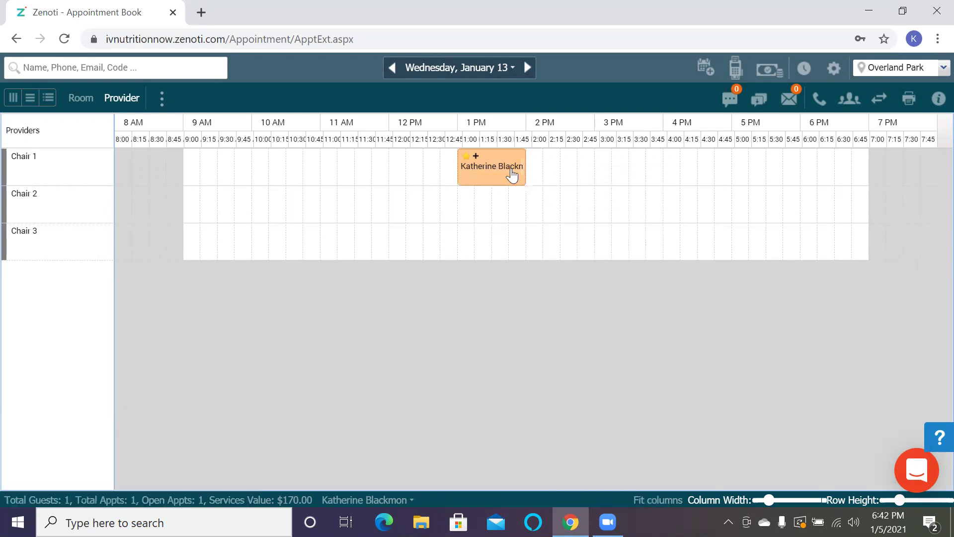
mouse_move(513, 176)
click(475, 69)
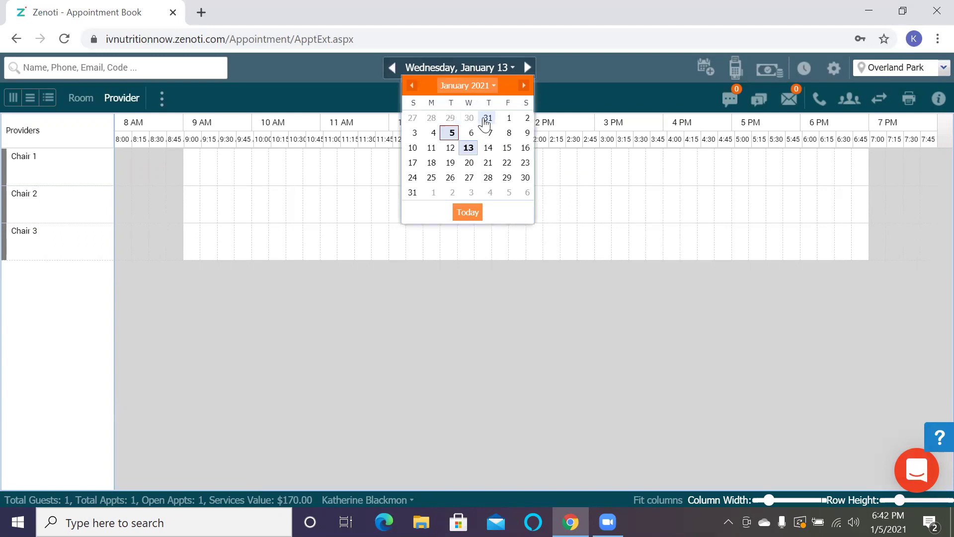
click(487, 119)
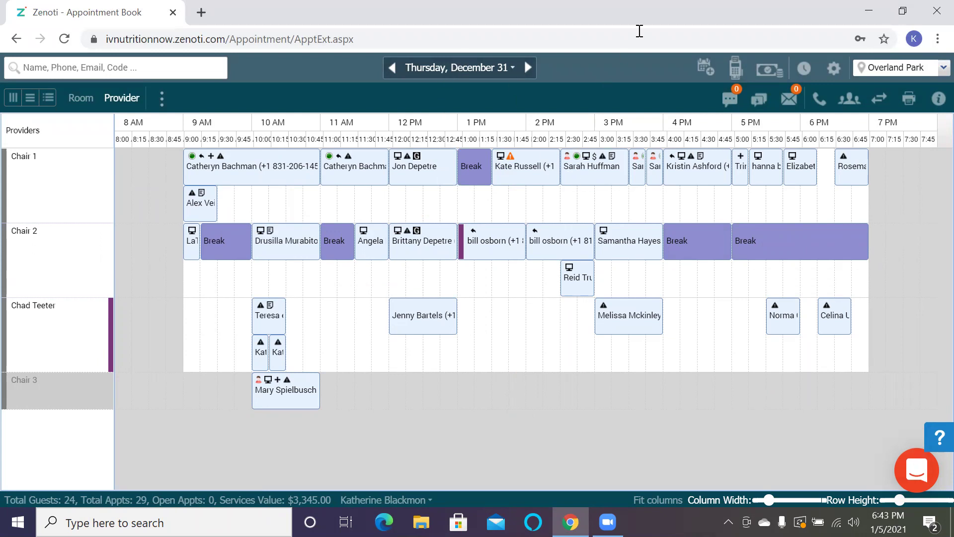
click(483, 34)
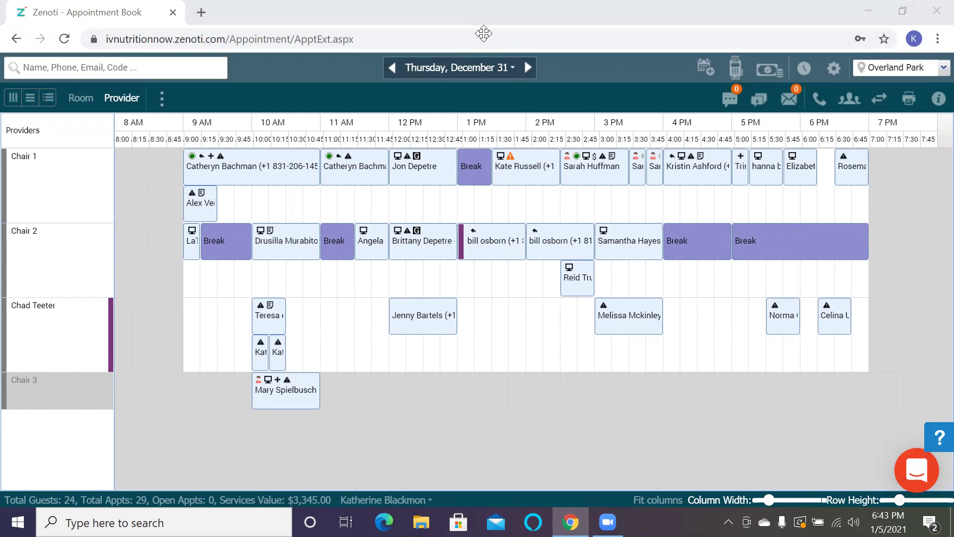